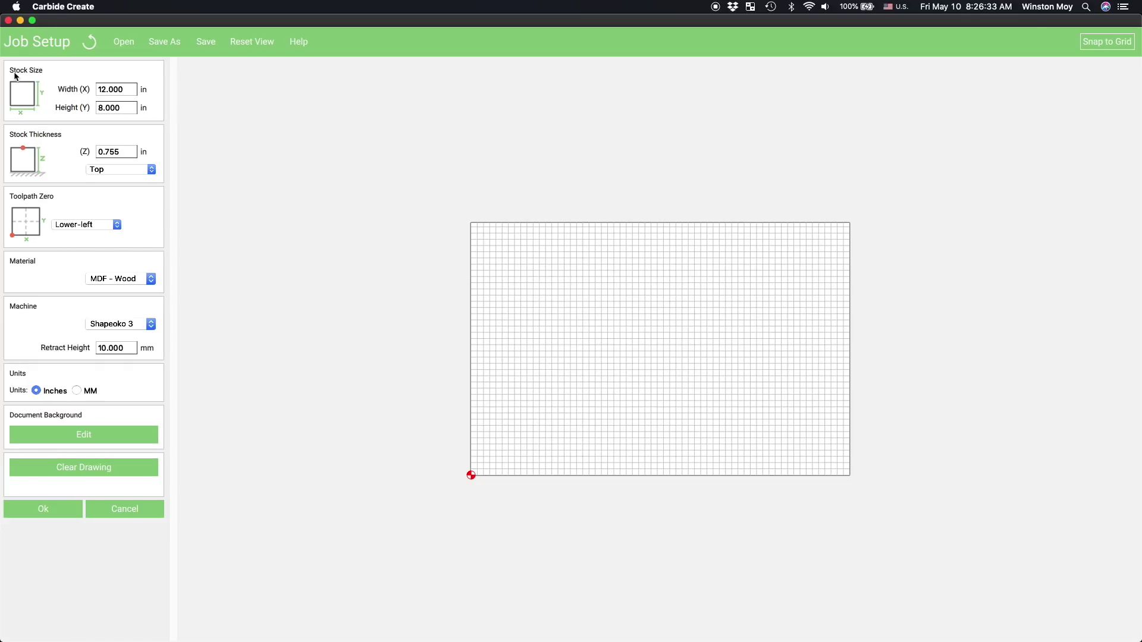
Check the stock width, height and thickness values of the 12 by 8 in stock.
click(121, 88)
click(128, 109)
click(203, 119)
drag(131, 151, 89, 152)
click(128, 149)
Set the retract height to 3 and keep the job units in inches.
drag(128, 346, 90, 349)
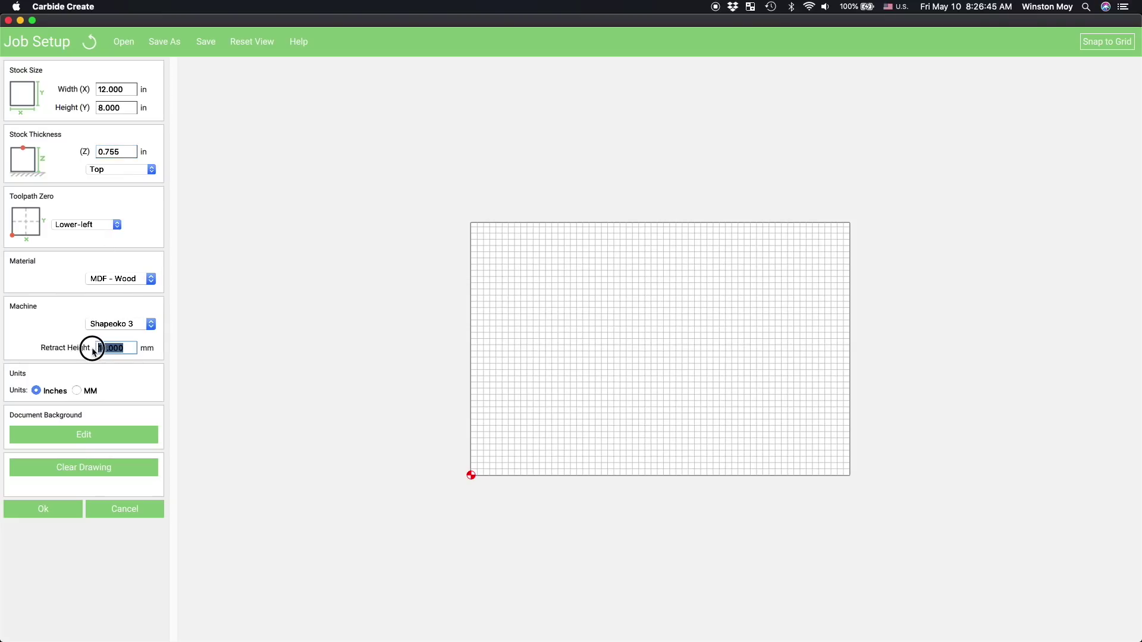
text(3)
click(77, 391)
click(39, 392)
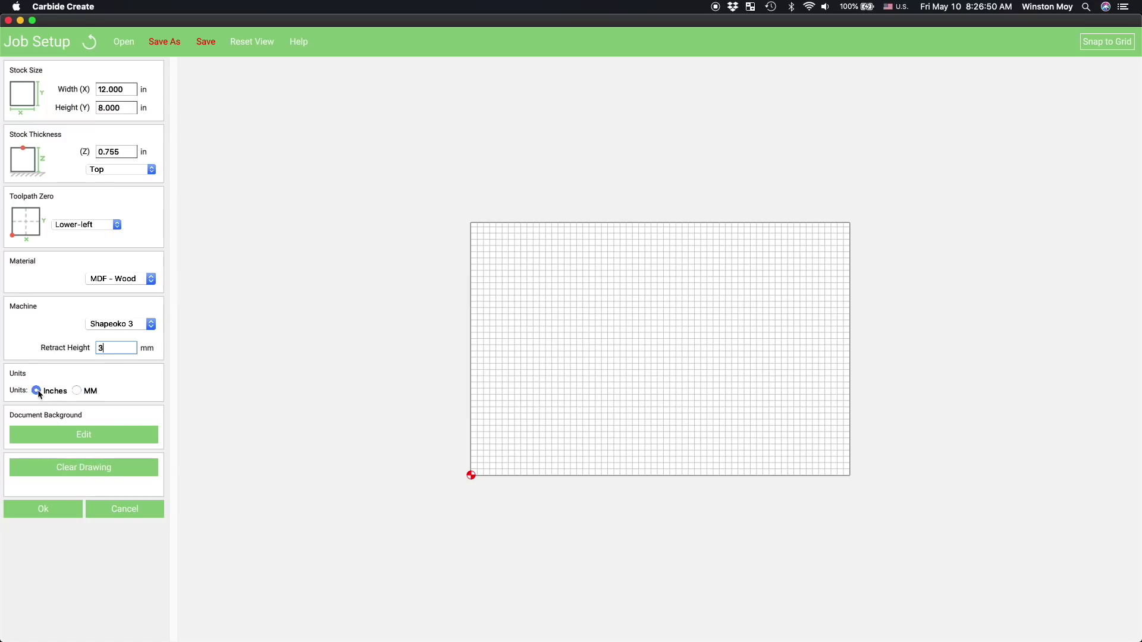
click(38, 390)
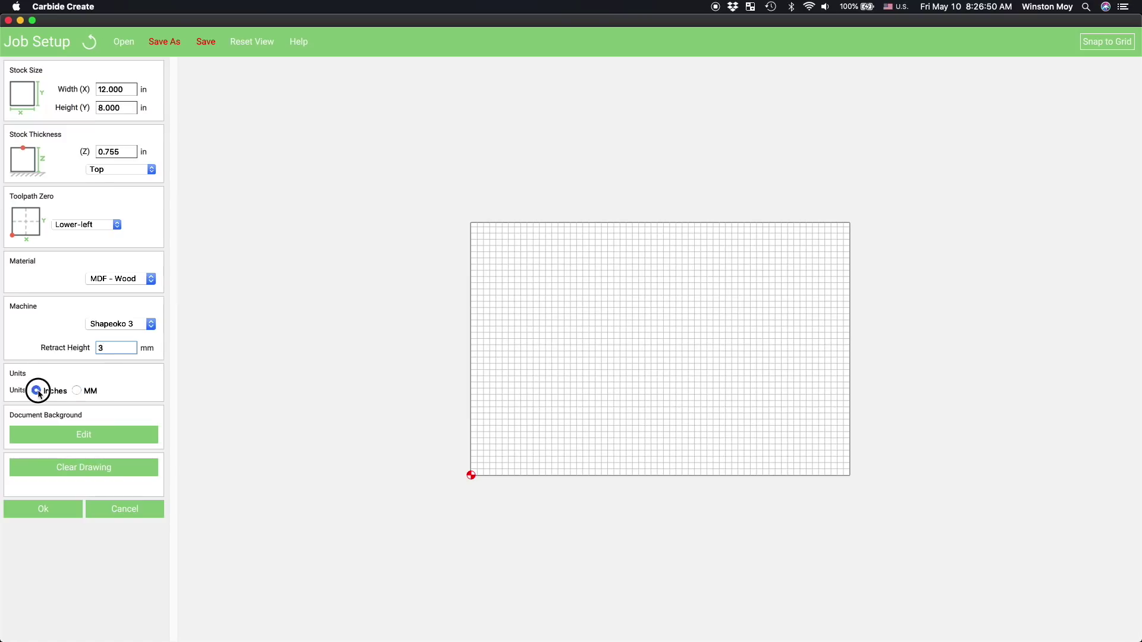
click(85, 437)
Set grid spacing to 0.25 in and use Bottom as the stock thickness reference.
drag(145, 87, 85, 92)
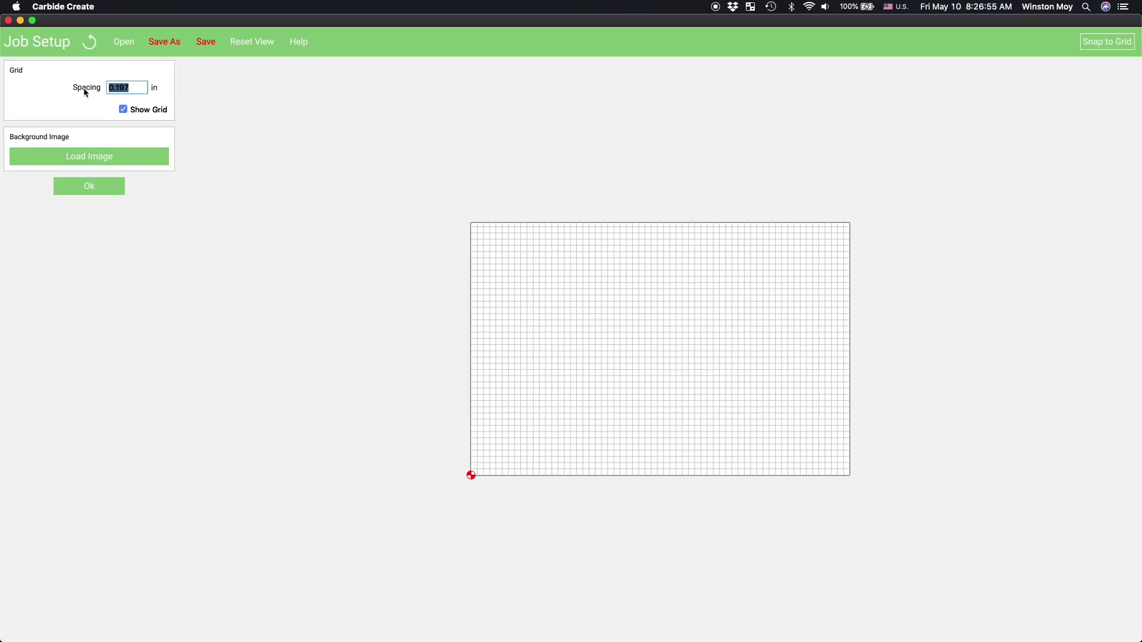
text(0.25)
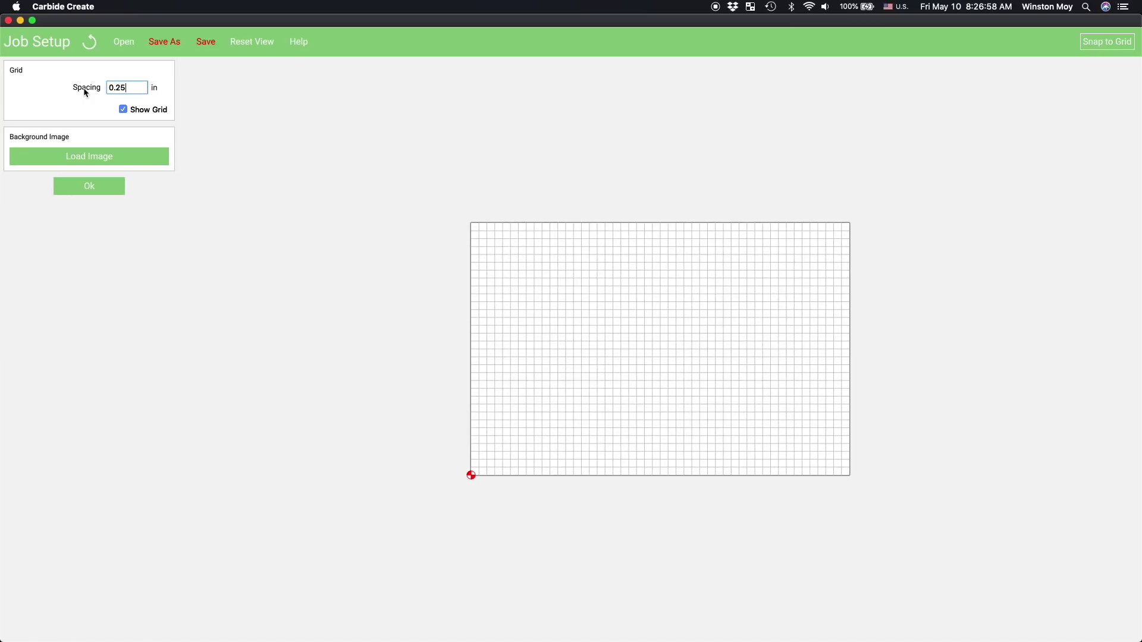
click(109, 186)
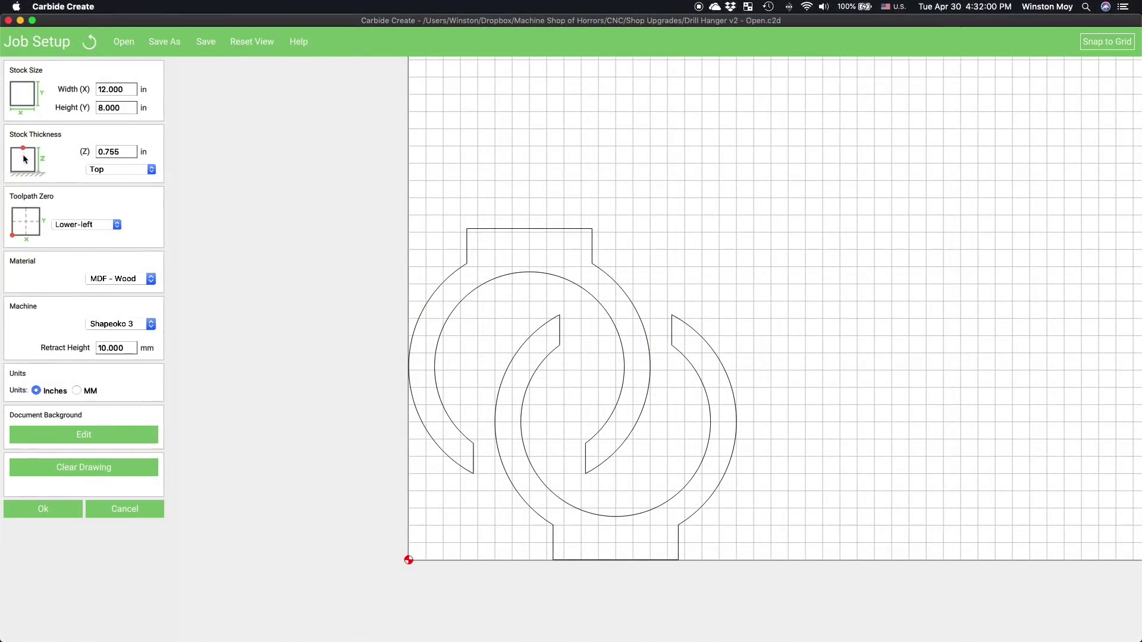
click(137, 169)
click(128, 179)
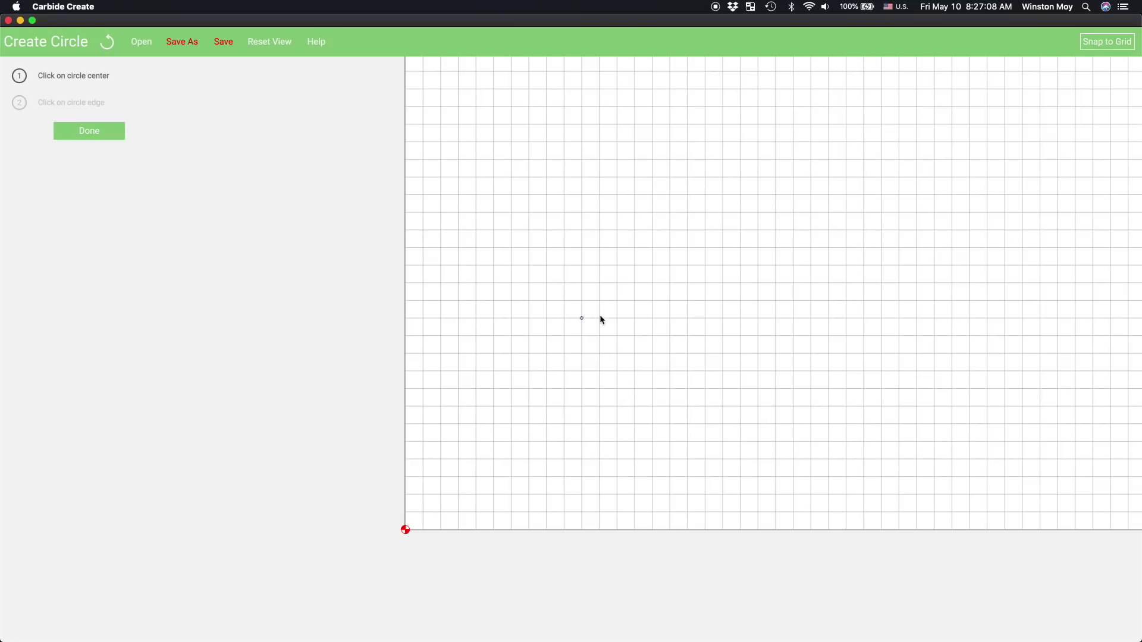
Draw the outer circle and size it to 3.5 in.
click(634, 283)
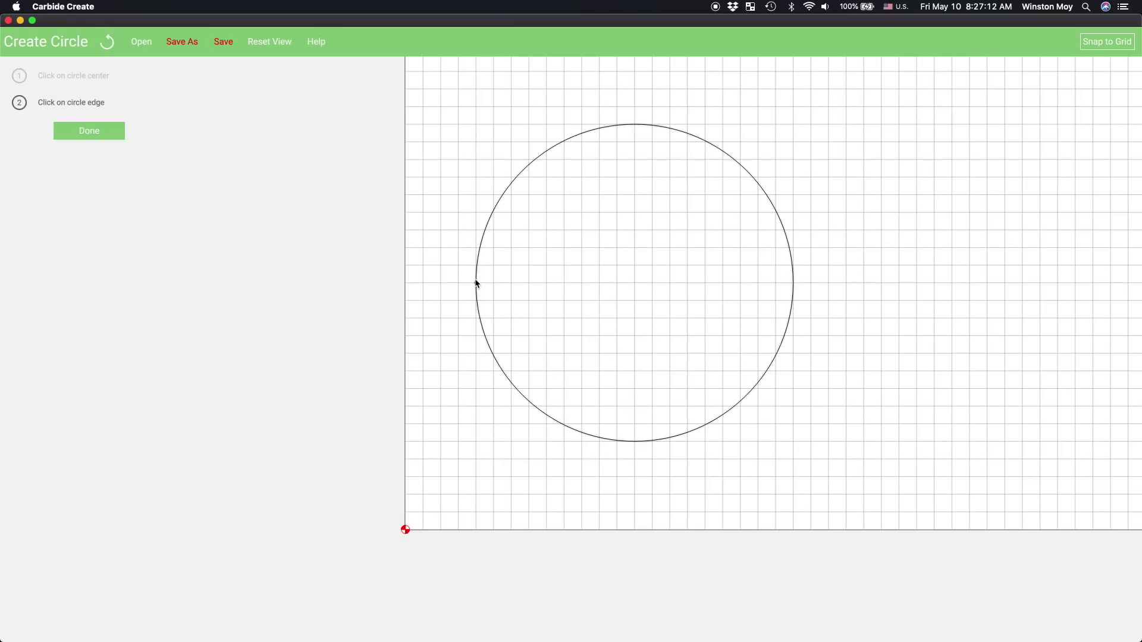
click(477, 283)
double_click(119, 157)
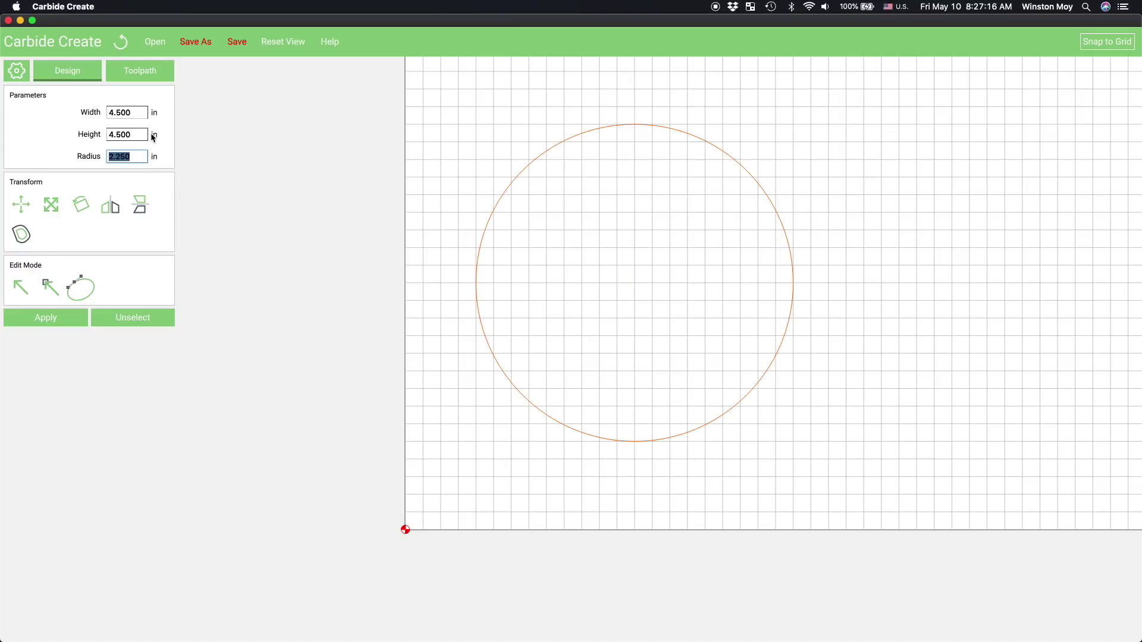
key(shift+Tab)
key(shift+Tab)
text(3.5)
key(Tab)
key(Return)
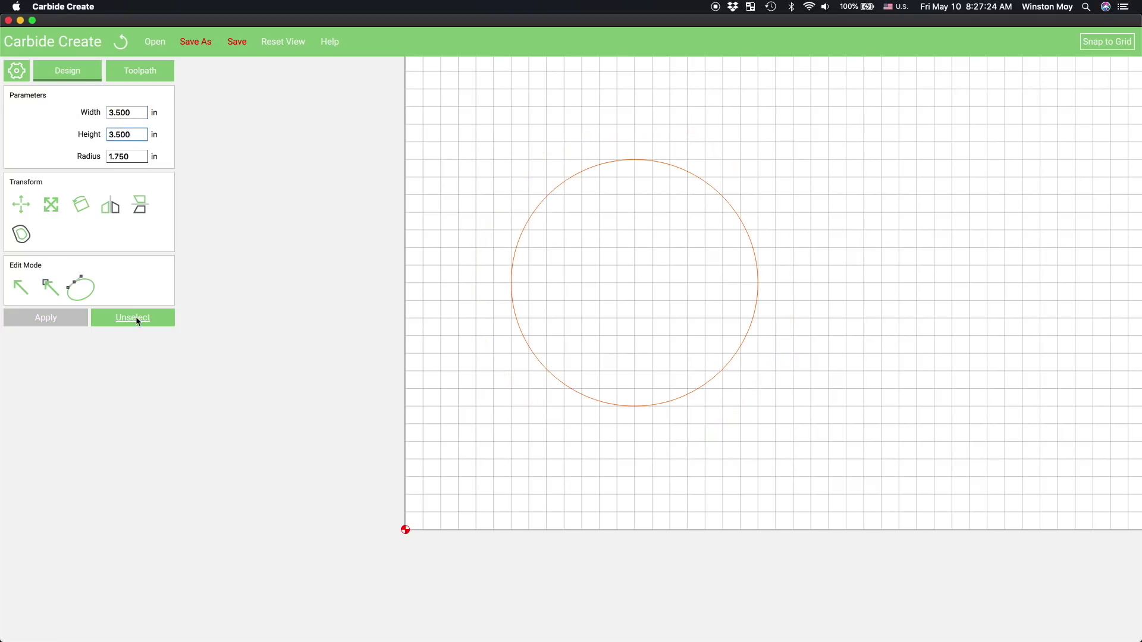
click(136, 319)
Draw a 1.625 in square centred on the circle's bottom edge.
click(48, 126)
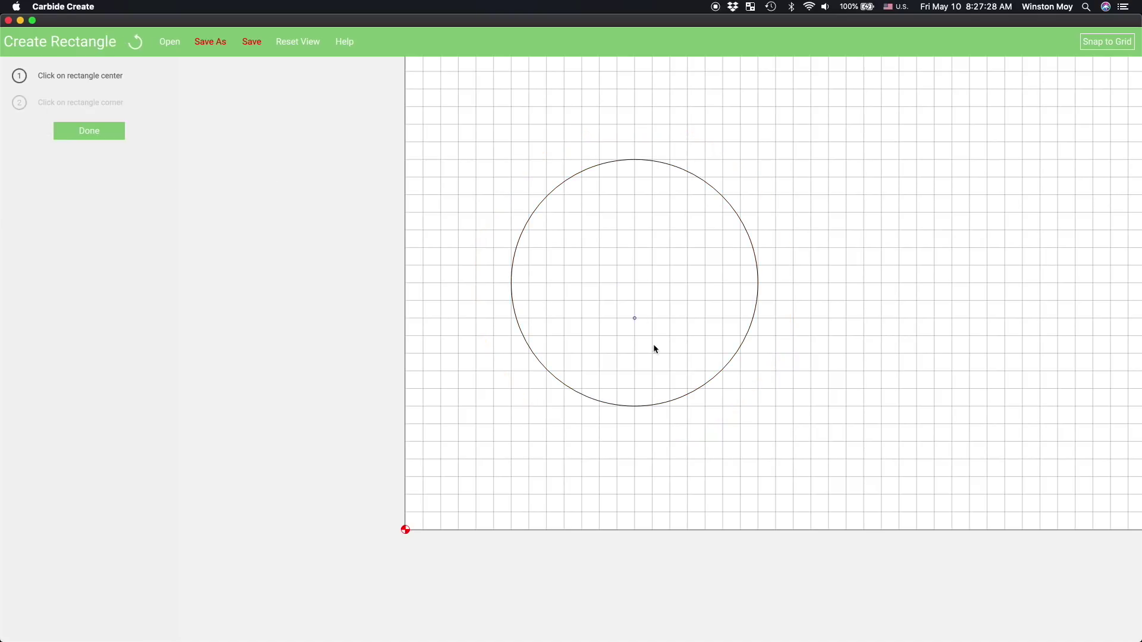
click(638, 407)
click(689, 353)
double_click(118, 113)
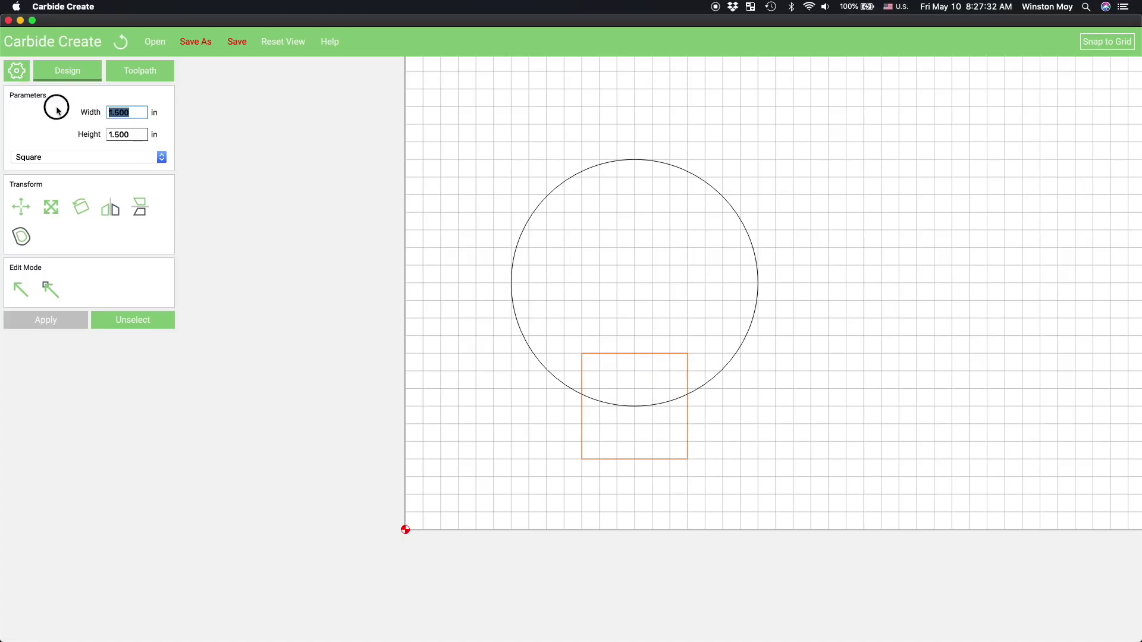
text(1.625)
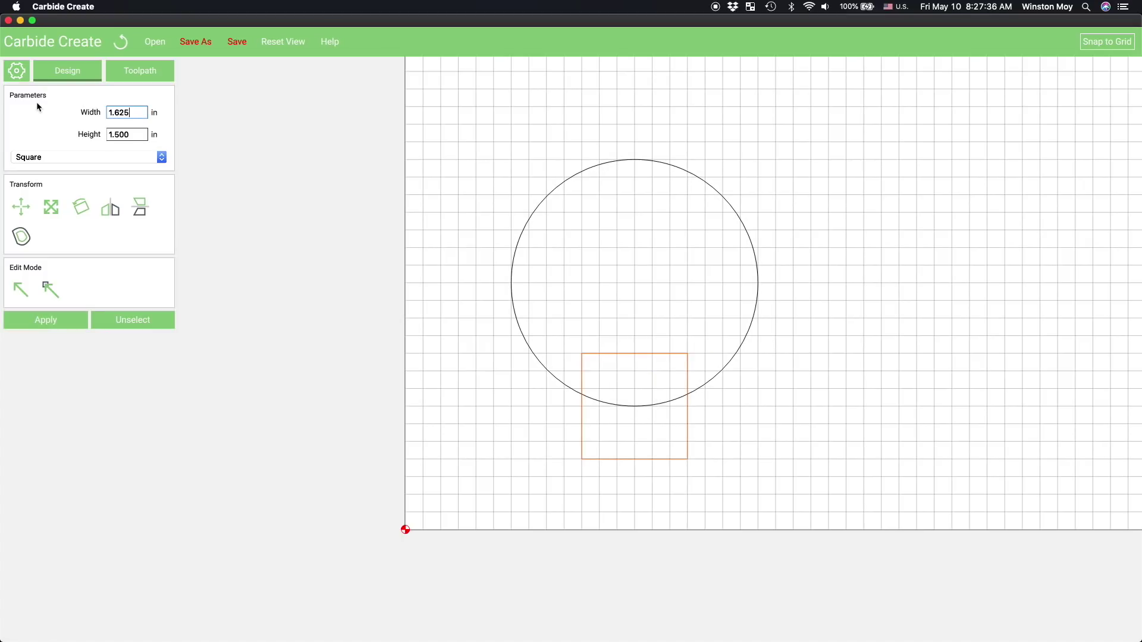
key(Return)
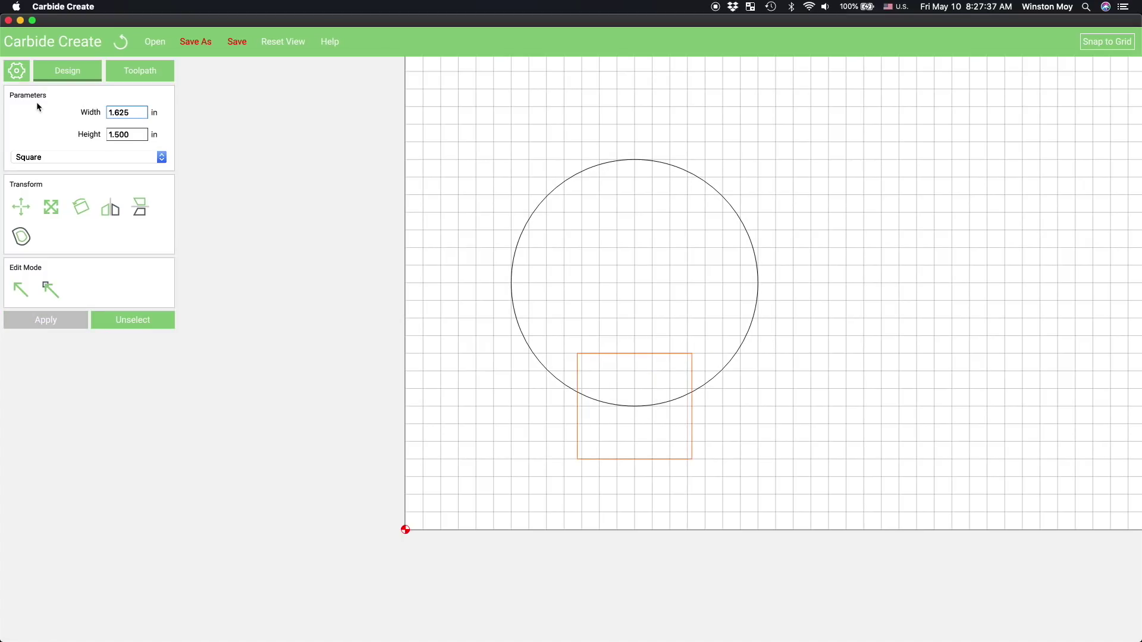
click(125, 319)
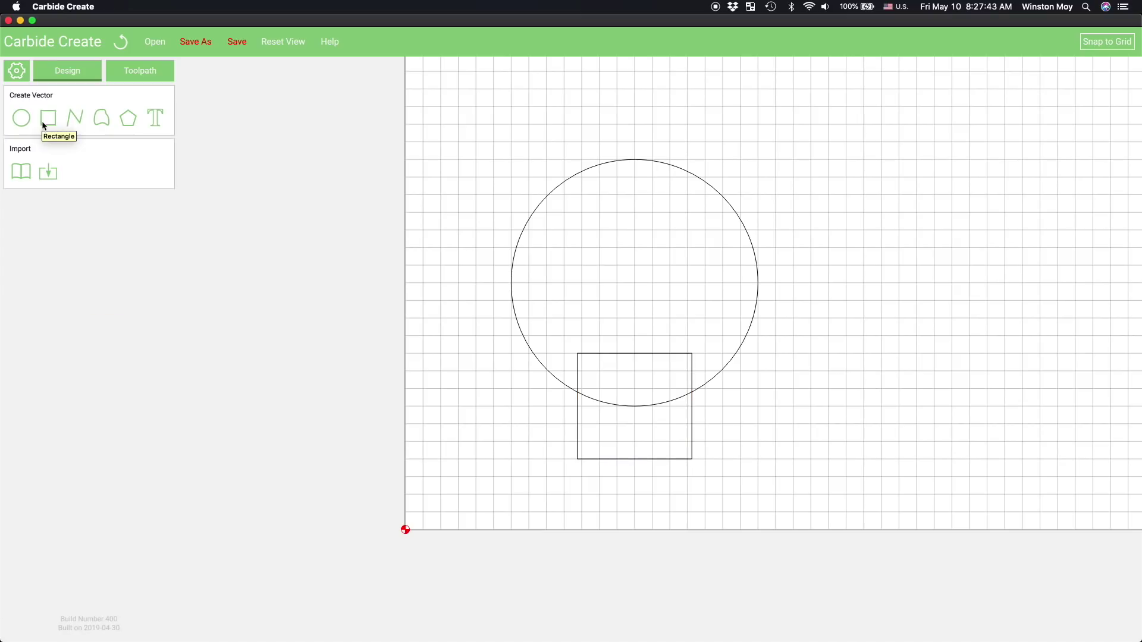
Draw a concentric inner circle sized 2.75 by 2.75 in.
click(22, 118)
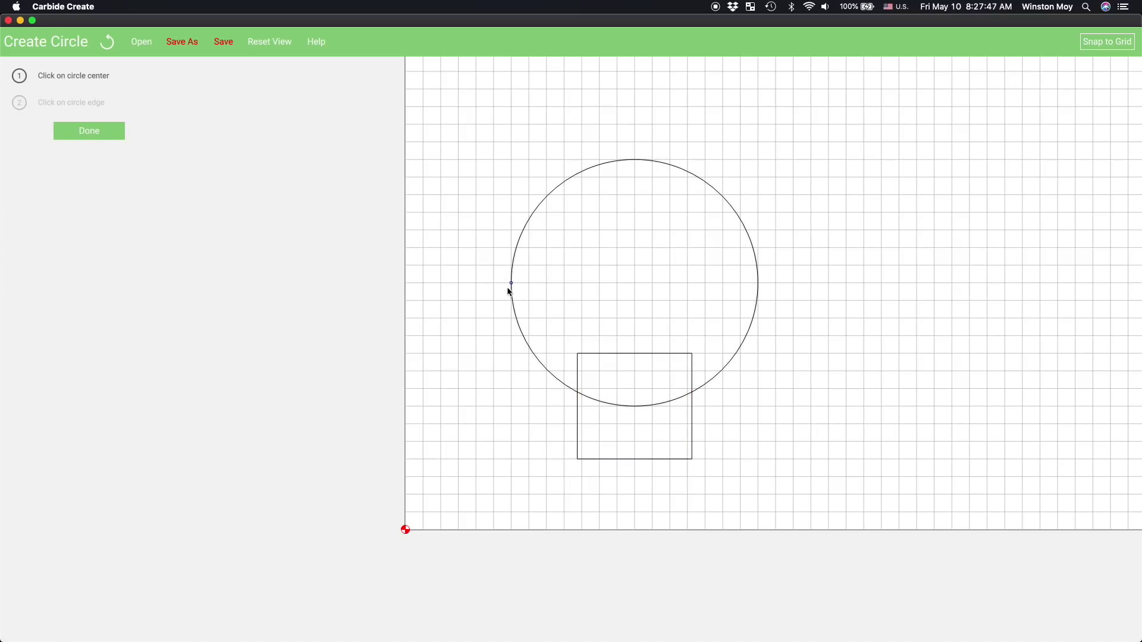
click(635, 283)
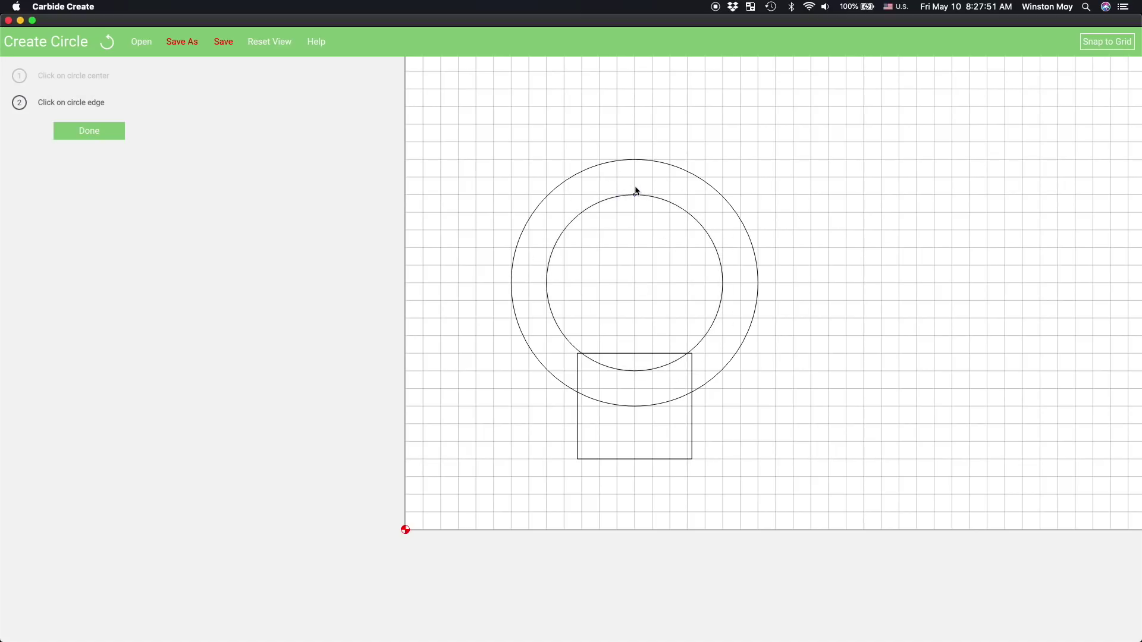
click(534, 284)
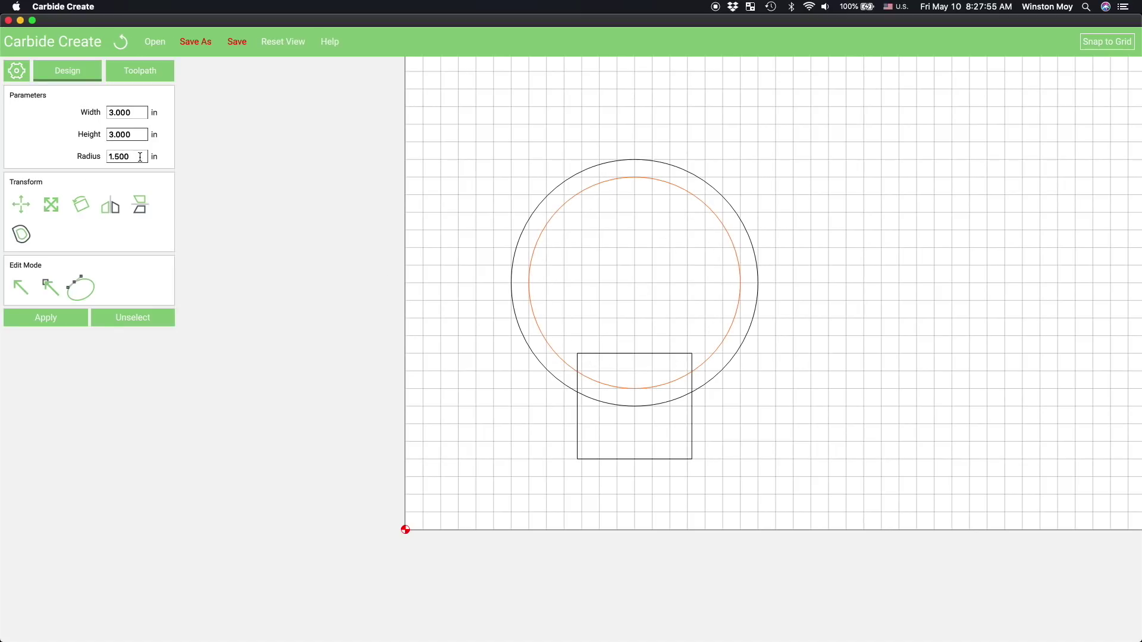
triple_click(134, 114)
text(2.75)
key(Tab)
key(super+a)
text(2.75)
key(Return)
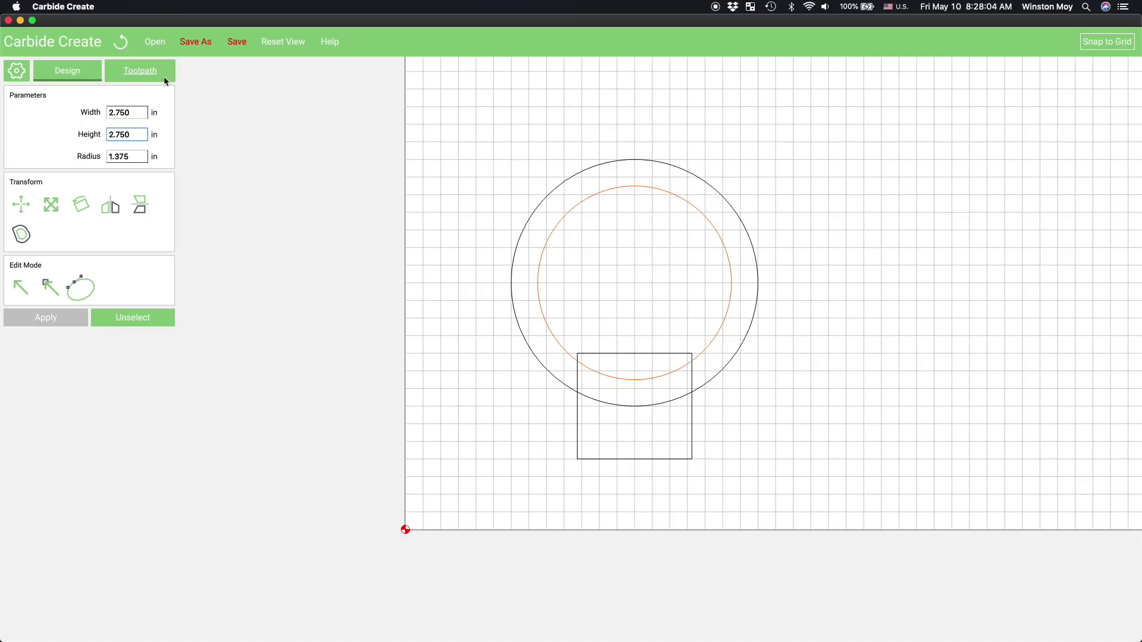
click(133, 317)
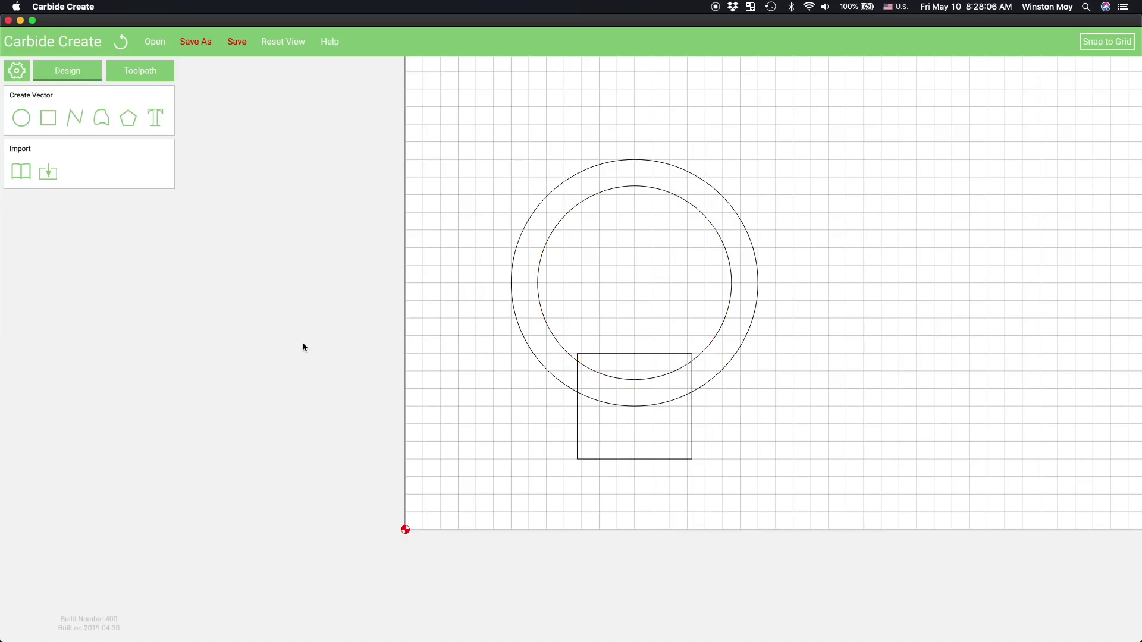
Boolean-subtract the square, then the inner circle, from the outer circle.
click(549, 370)
shift+click(611, 354)
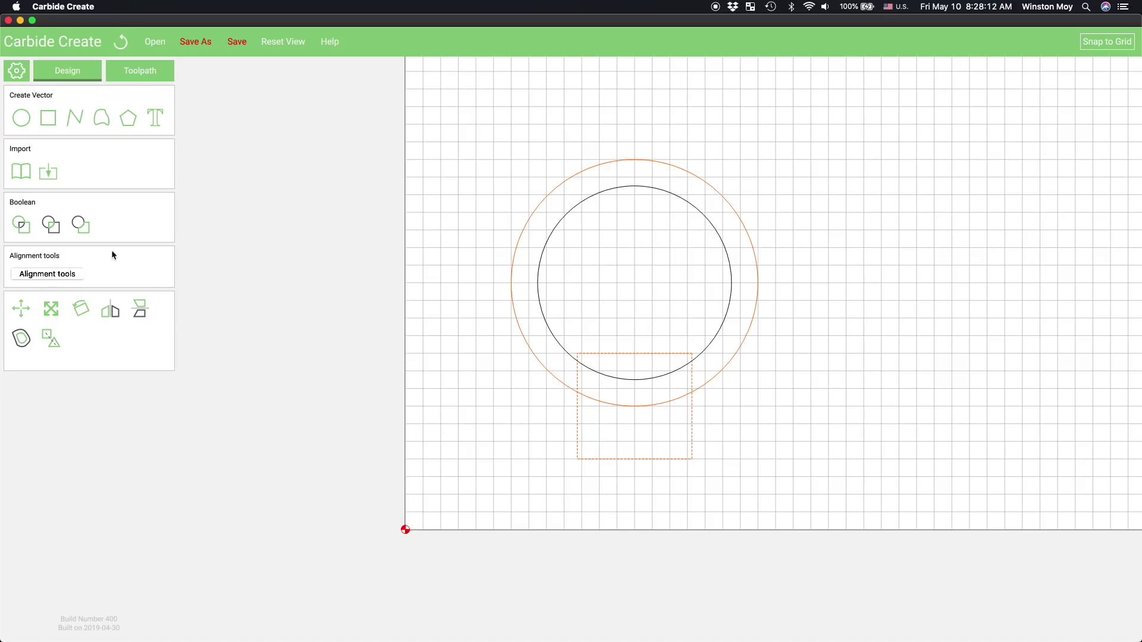
click(80, 226)
click(516, 355)
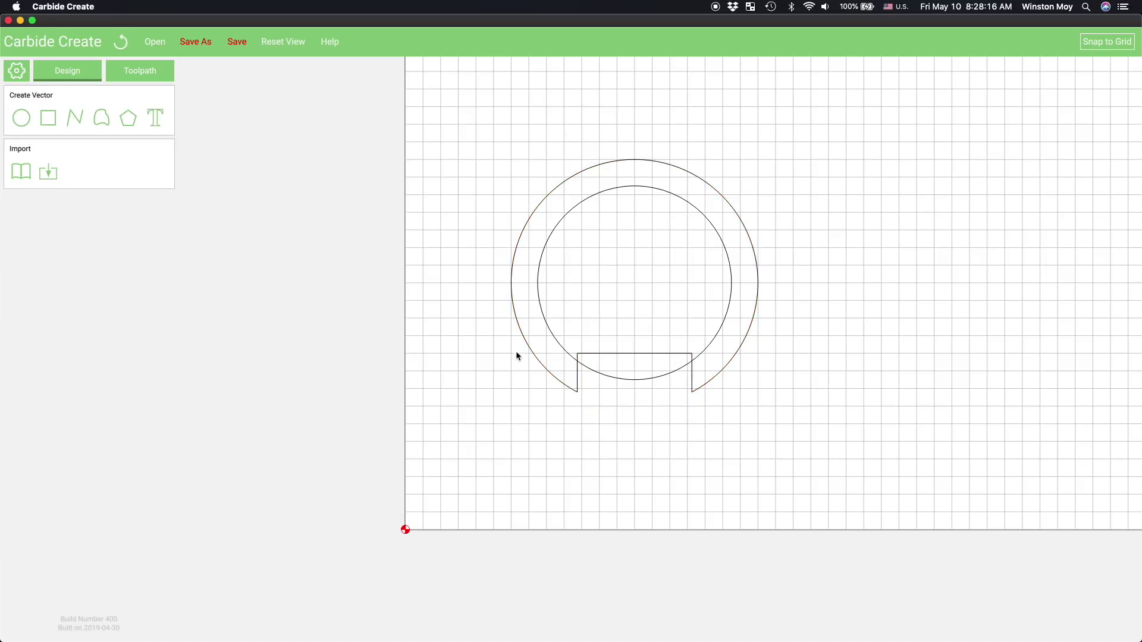
click(526, 342)
shift+click(548, 329)
click(82, 227)
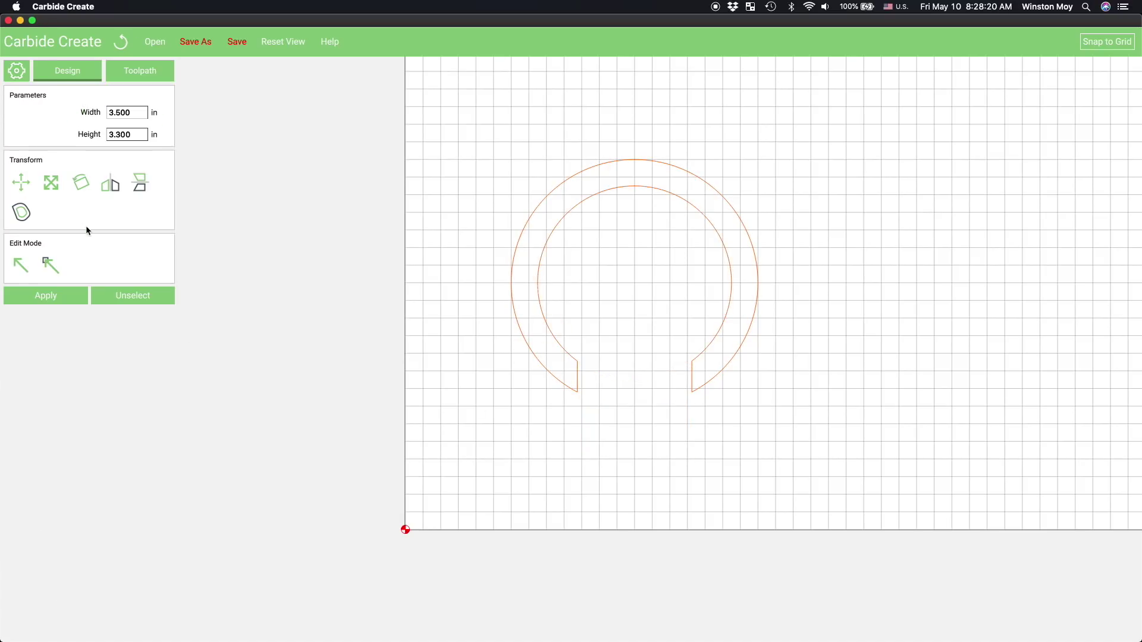
click(331, 275)
Draw a rectangle centred on the ring's top point, sized 2.000 by 0.625 in.
click(51, 118)
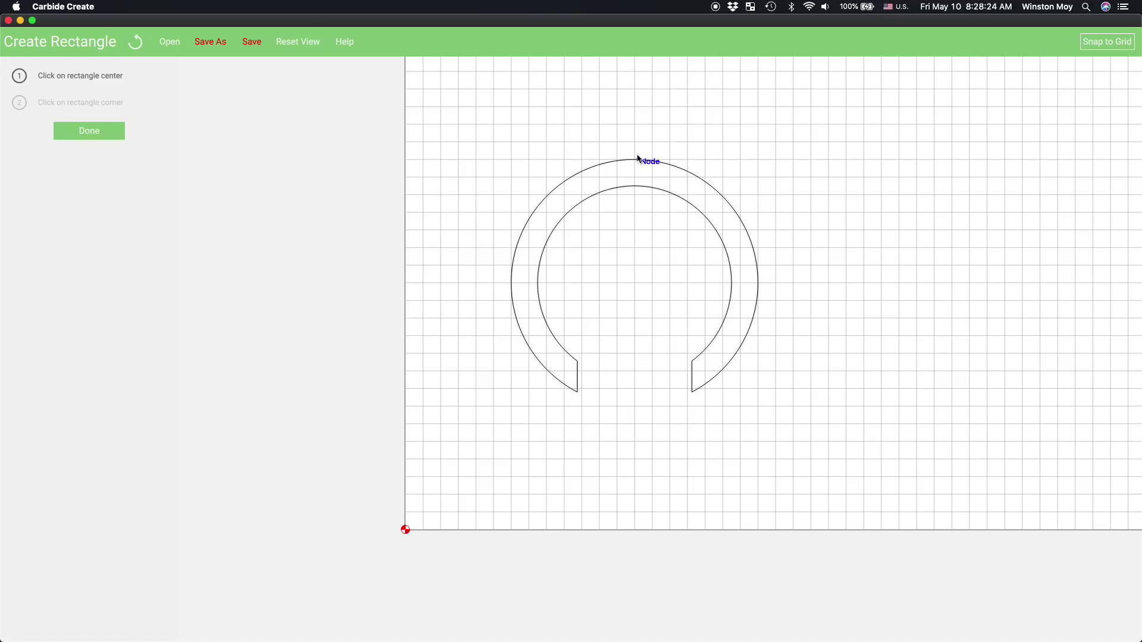
click(635, 160)
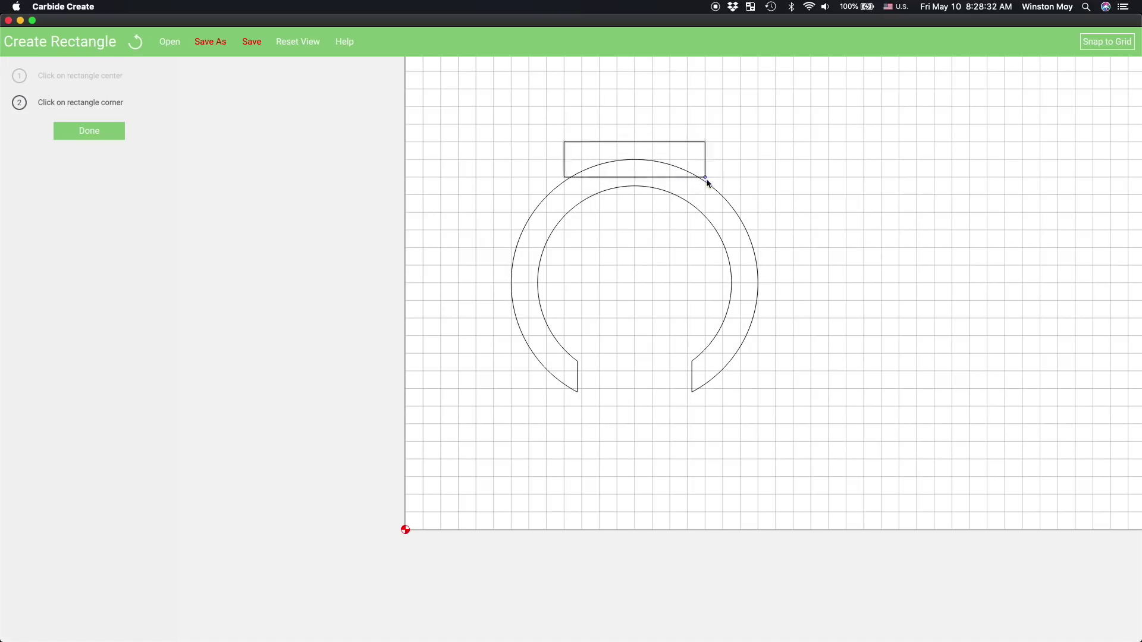
click(706, 182)
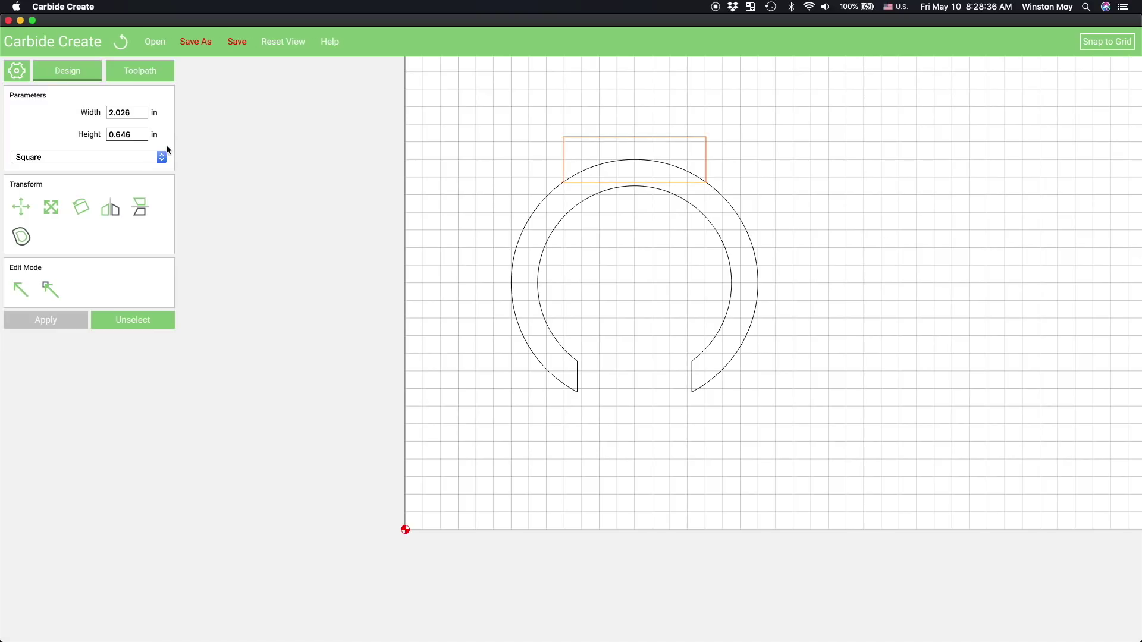
double_click(125, 113)
text(2.000)
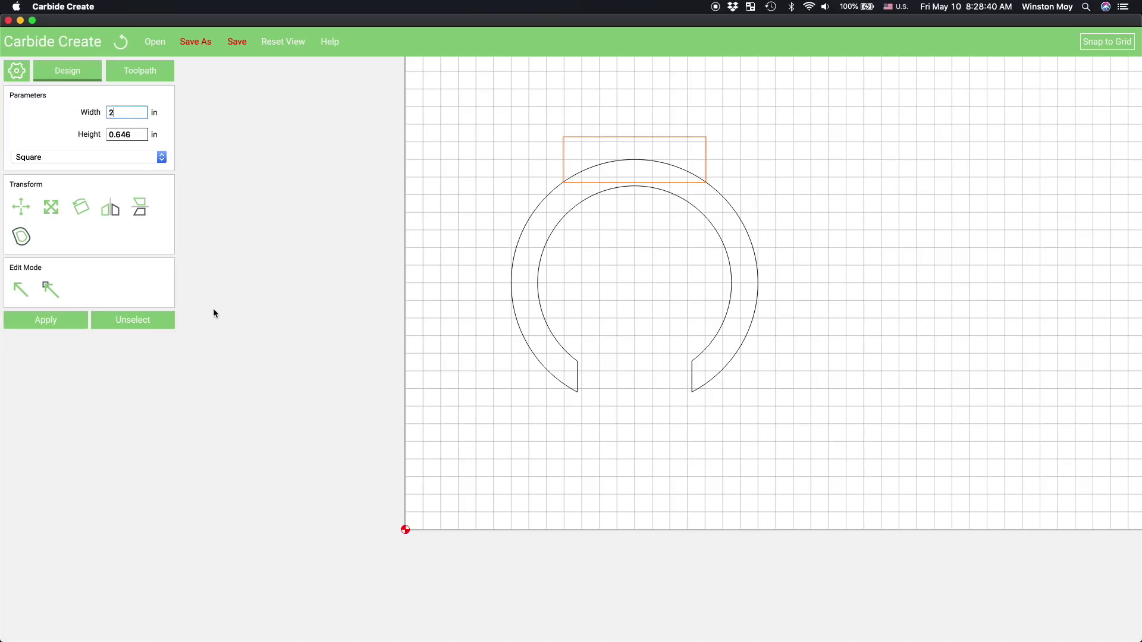
double_click(119, 135)
text(0.625)
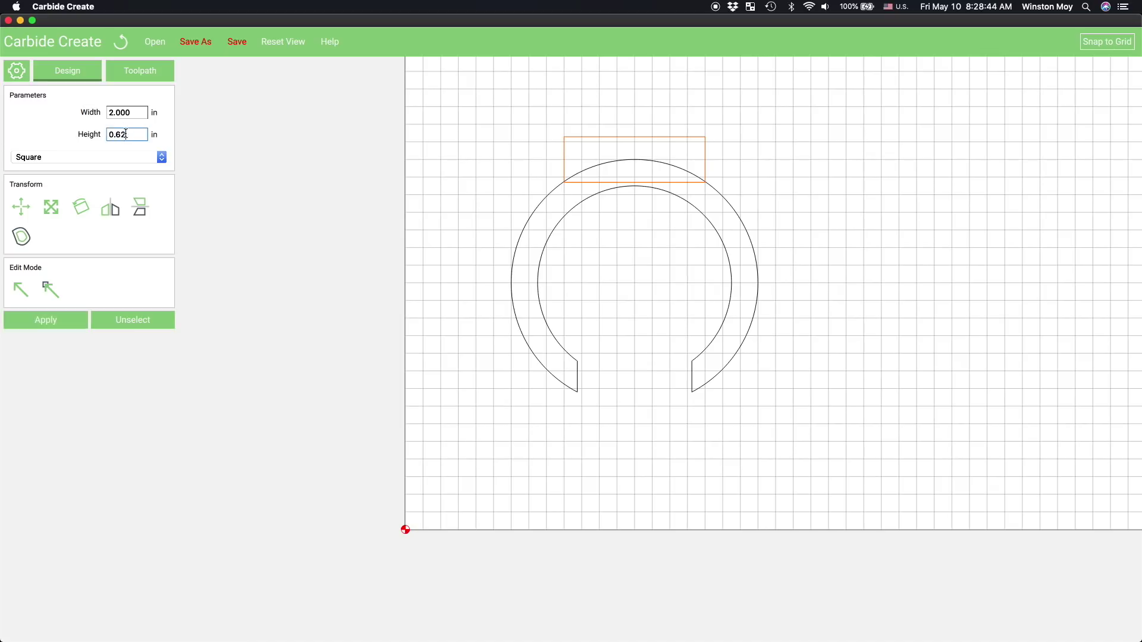
key(Return)
click(124, 324)
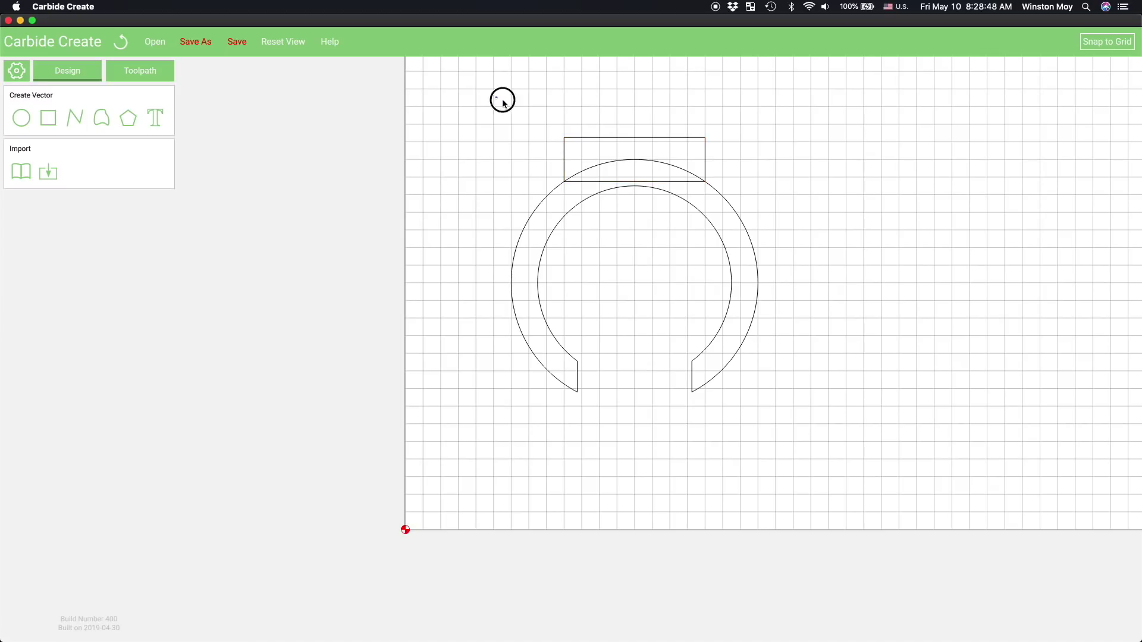
Union the rectangle and ring into one holder and move it up-left.
drag(499, 97, 804, 415)
click(21, 226)
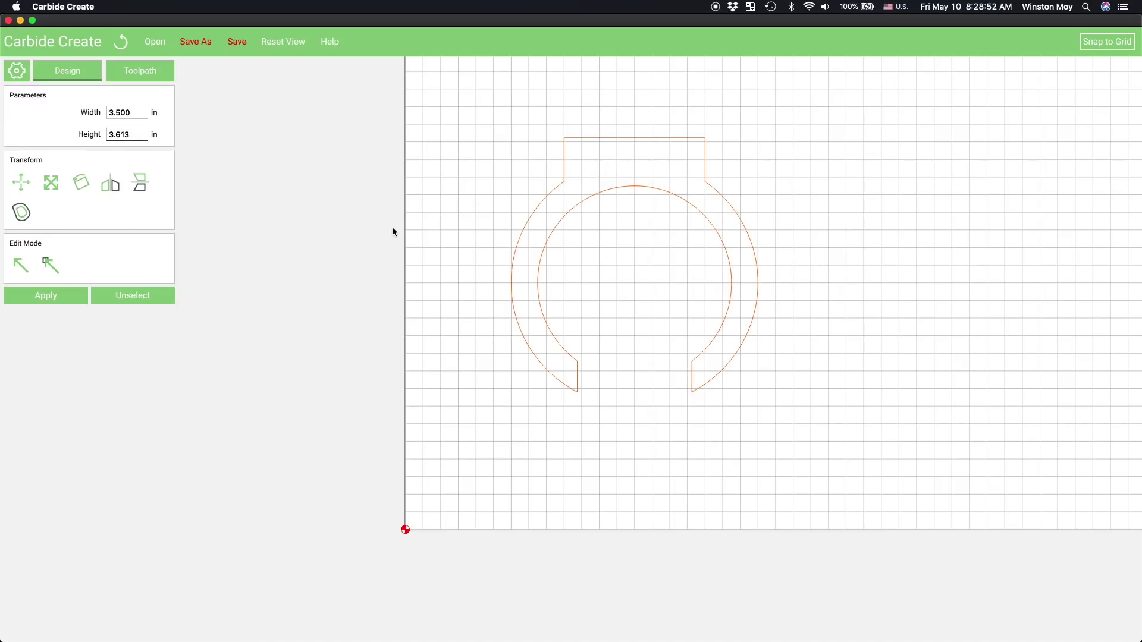
click(395, 226)
drag(426, 126, 761, 380)
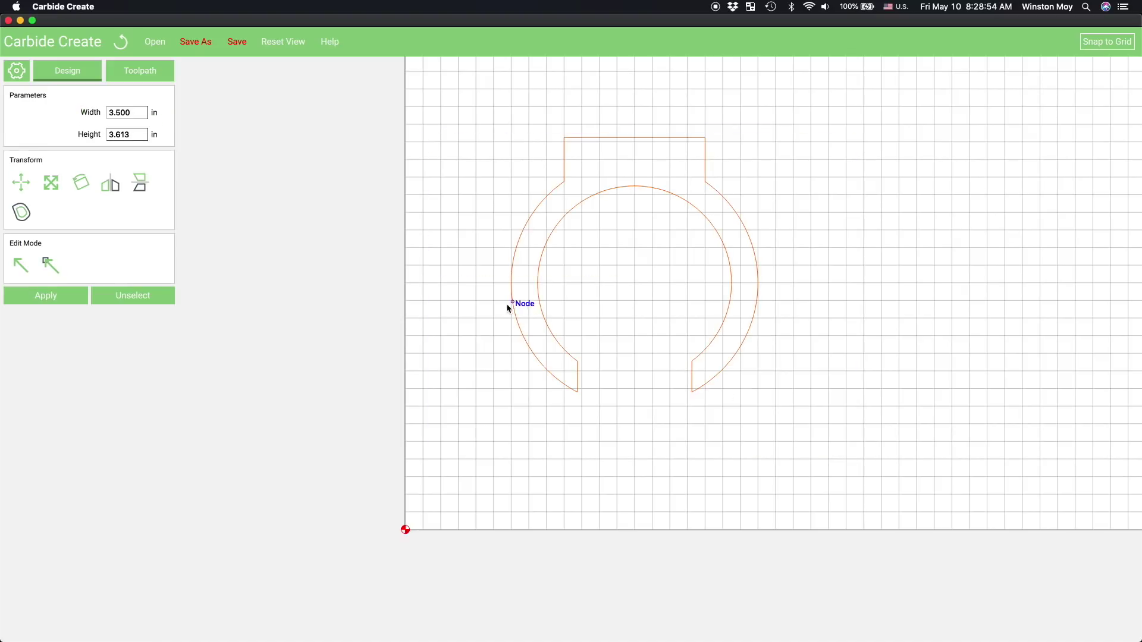
click(28, 193)
drag(530, 351, 415, 387)
click(131, 224)
Paste a copy of the holder, rotate it 180°, and interlock it with the original.
click(615, 368)
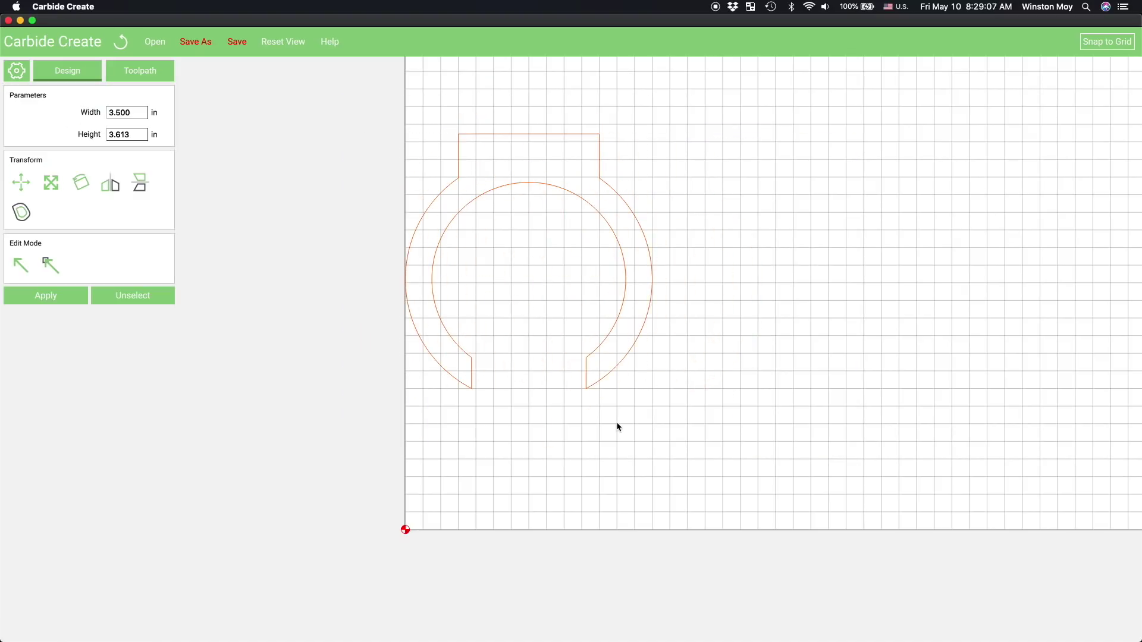
key(super+c)
key(super+v)
drag(484, 364, 589, 417)
click(135, 194)
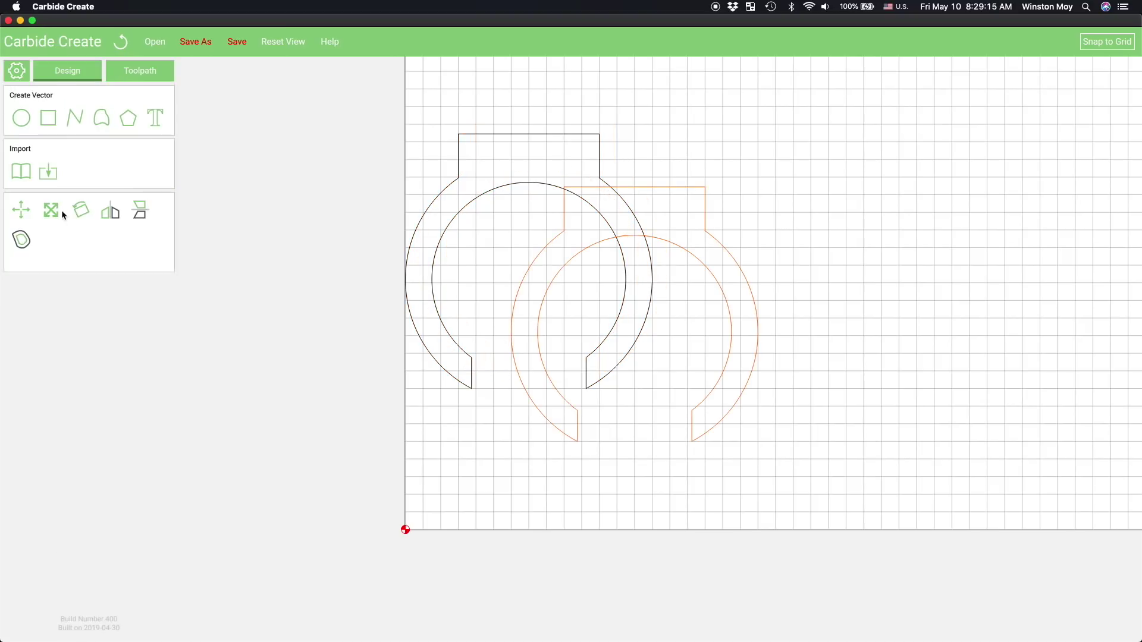
click(81, 209)
double_click(124, 150)
text(180)
click(41, 176)
click(21, 209)
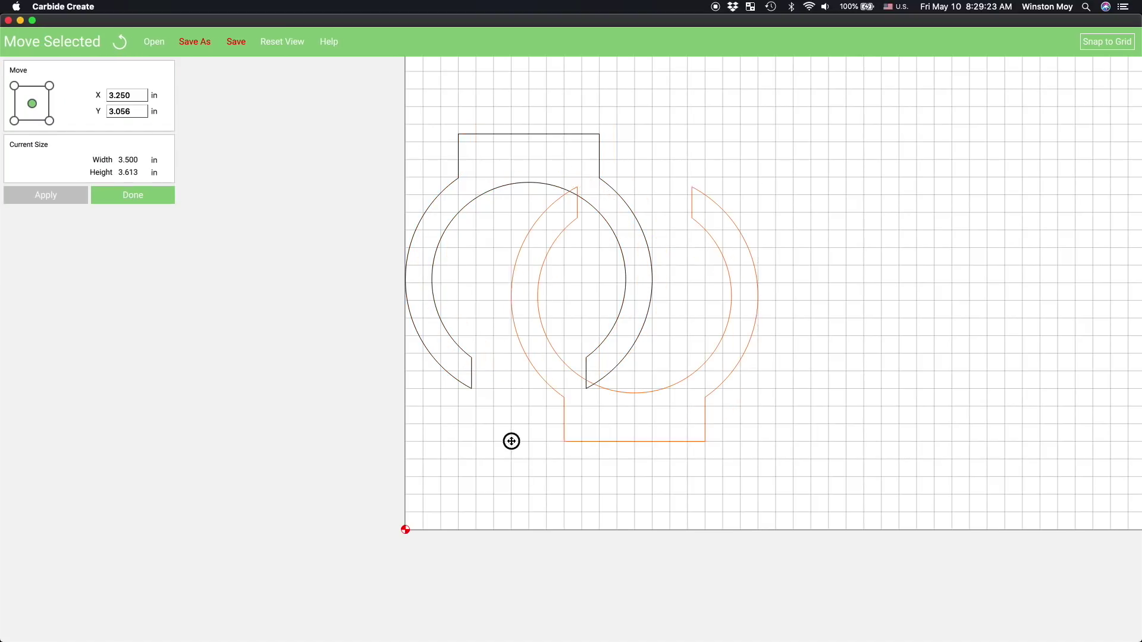
drag(512, 441, 505, 479)
click(506, 487)
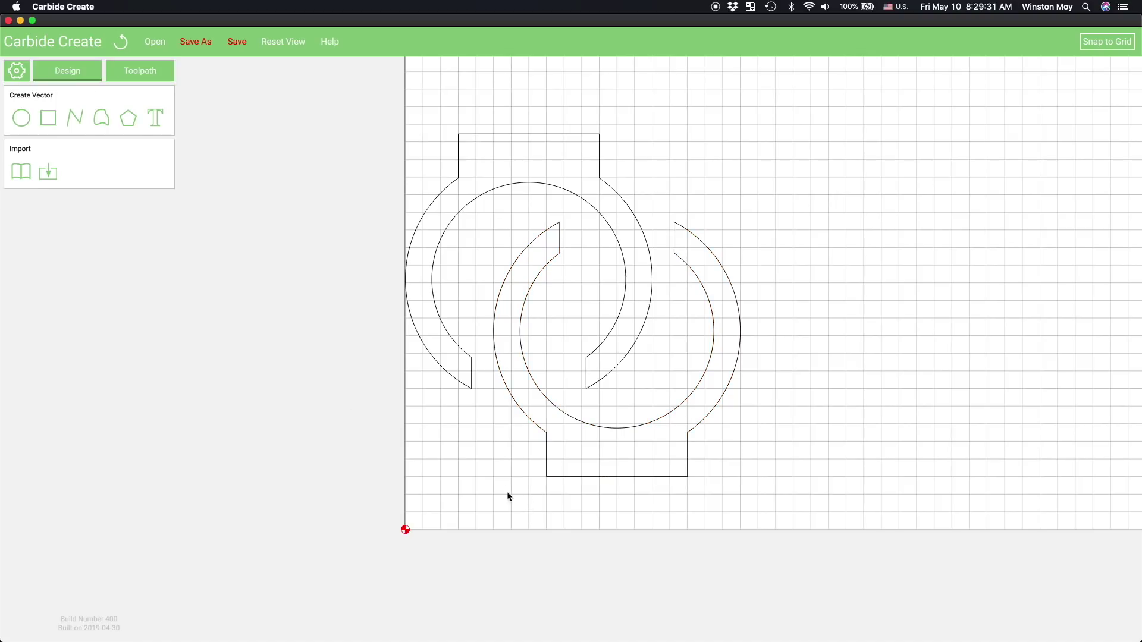
Move both interlocked holders so their corner meets the origin.
drag(300, 107, 788, 525)
click(23, 306)
drag(400, 474, 365, 437)
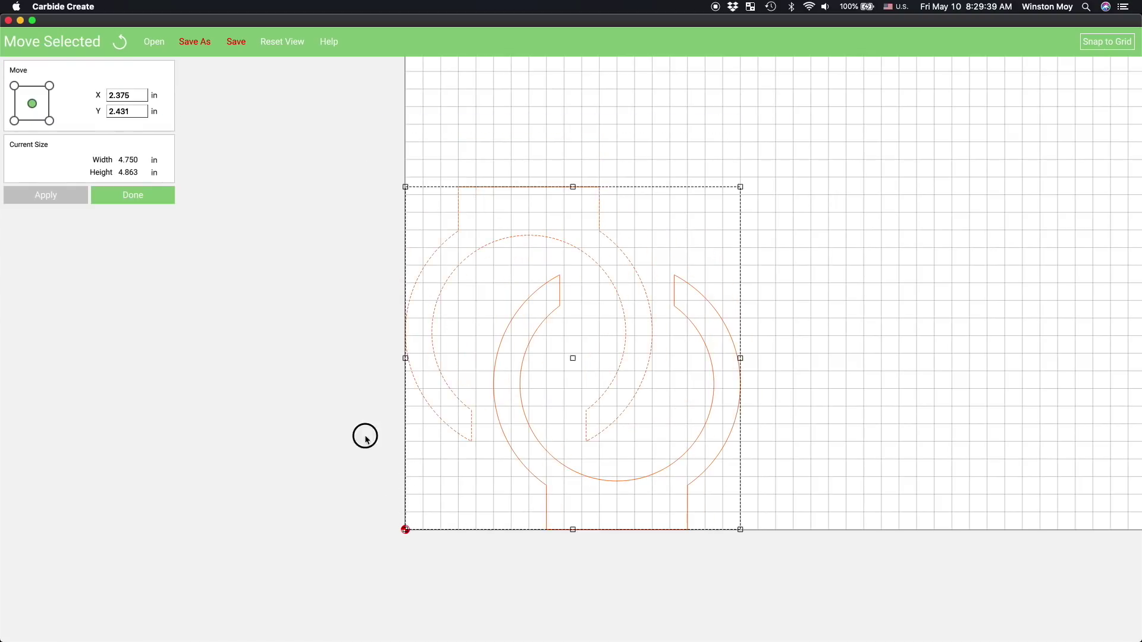
click(365, 437)
Create a contour toolpath for the holder outlines using tool #102.
click(140, 70)
drag(421, 140, 746, 505)
drag(331, 125, 777, 560)
click(54, 116)
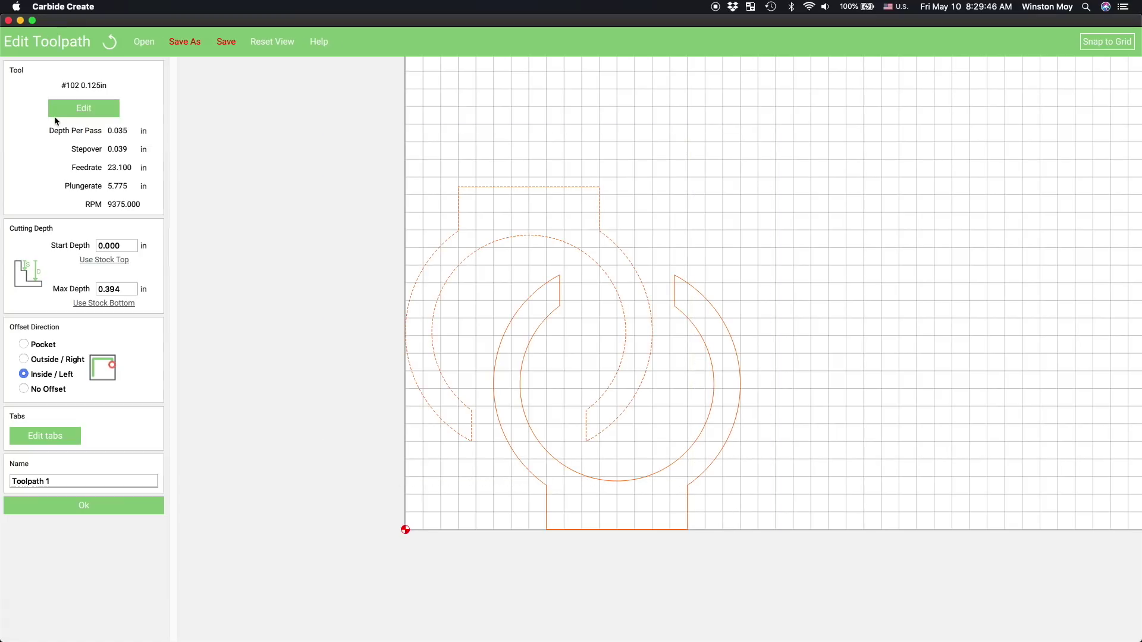
click(74, 111)
click(72, 88)
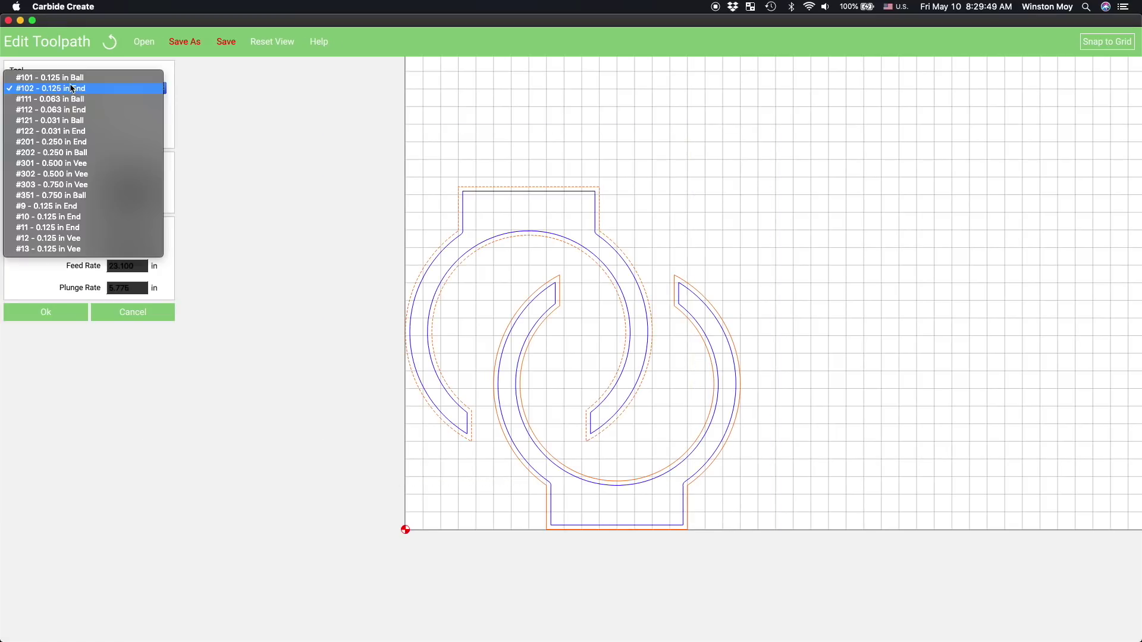
click(79, 91)
Disable automatic feeds and set 16000 RPM, feed 45 and plunge 15.
click(15, 137)
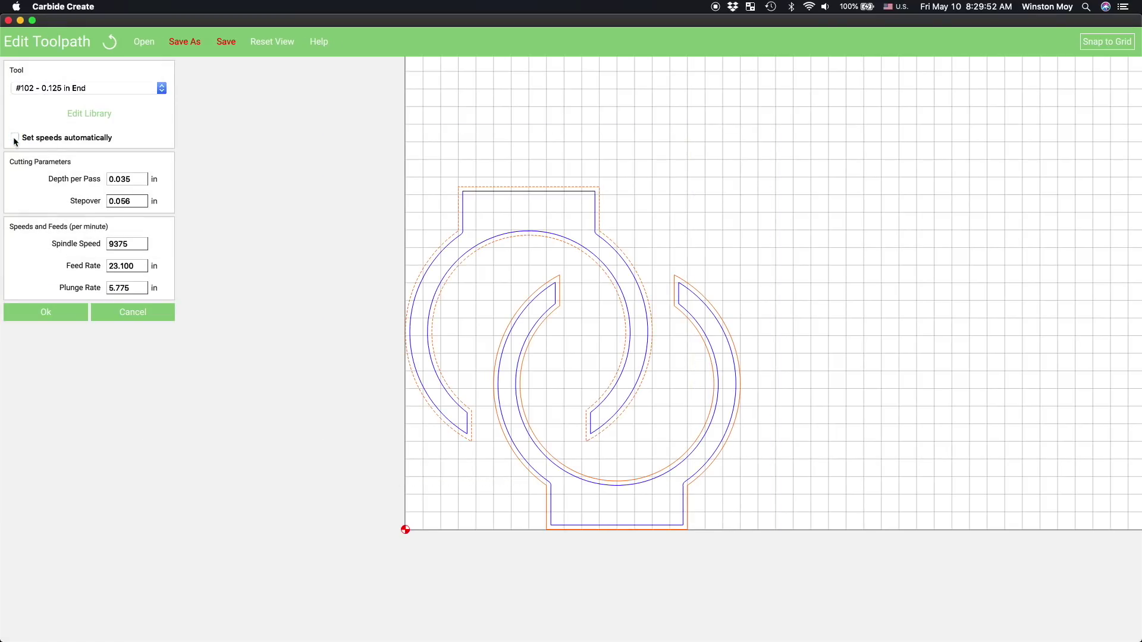
click(127, 179)
double_click(135, 200)
key(Tab)
text(1)
key(Tab)
text(45)
key(Tab)
text(1)
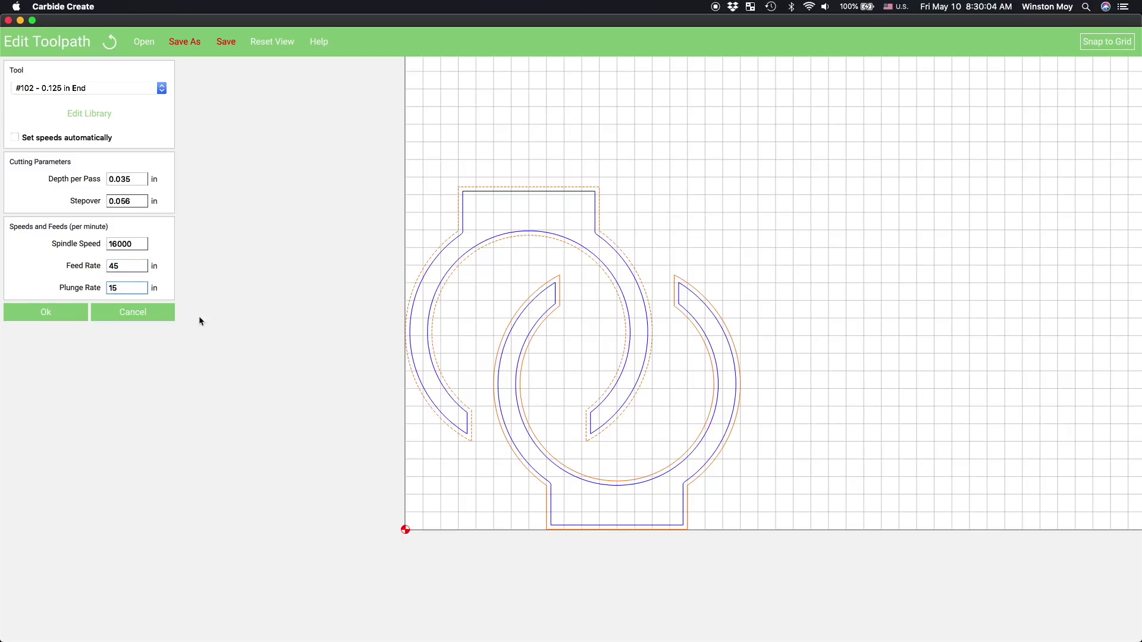
click(42, 312)
Cut through the stock bottom on the outside and save it as Main Cutout.
click(112, 304)
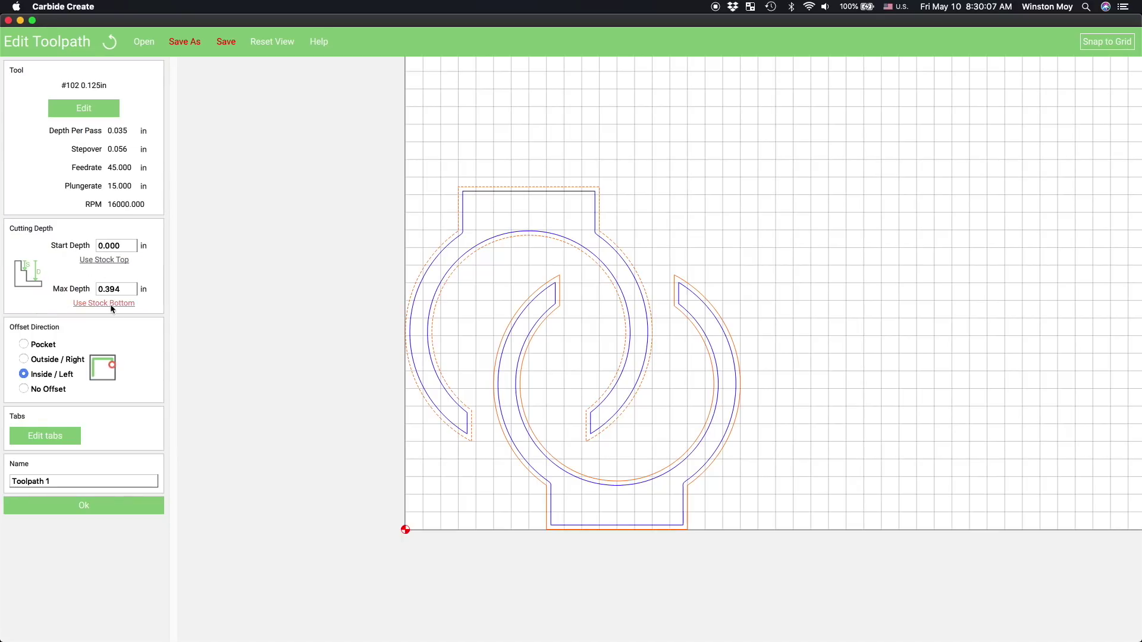
click(24, 359)
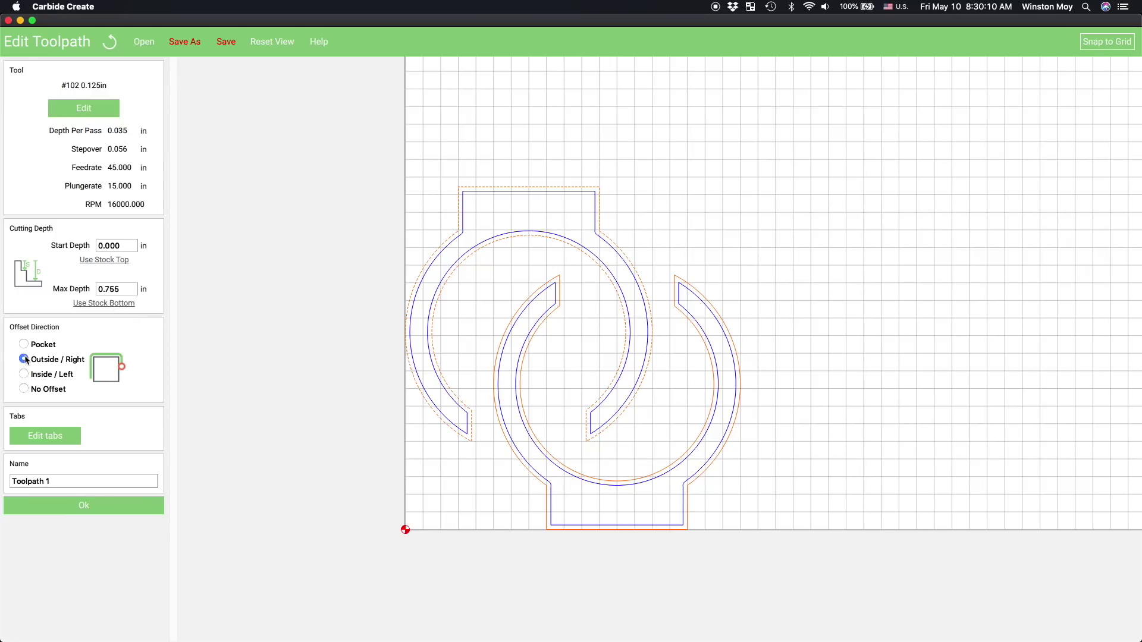
click(37, 482)
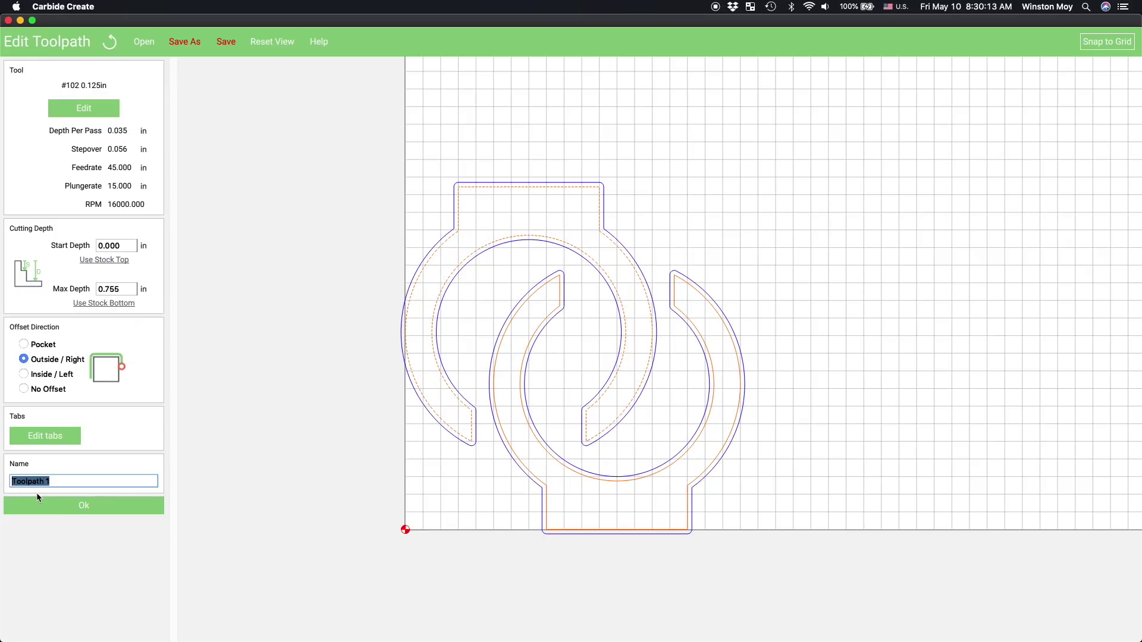
text(Main Cutout)
click(56, 509)
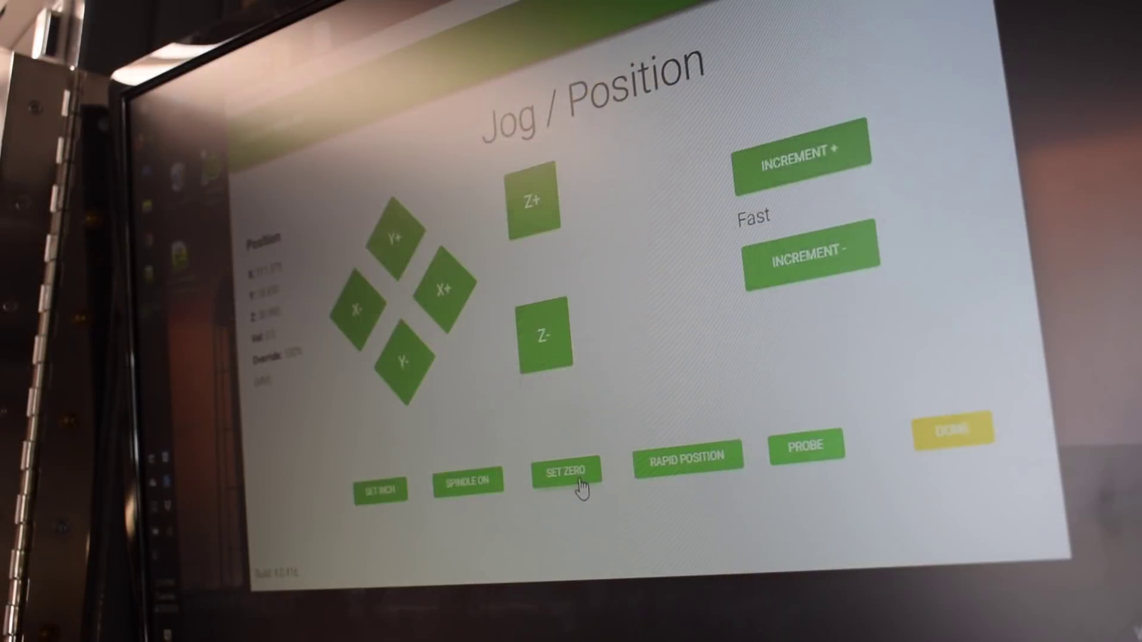
Change the Z position value from 30.9900 to 30.8000.
drag(527, 366, 534, 369)
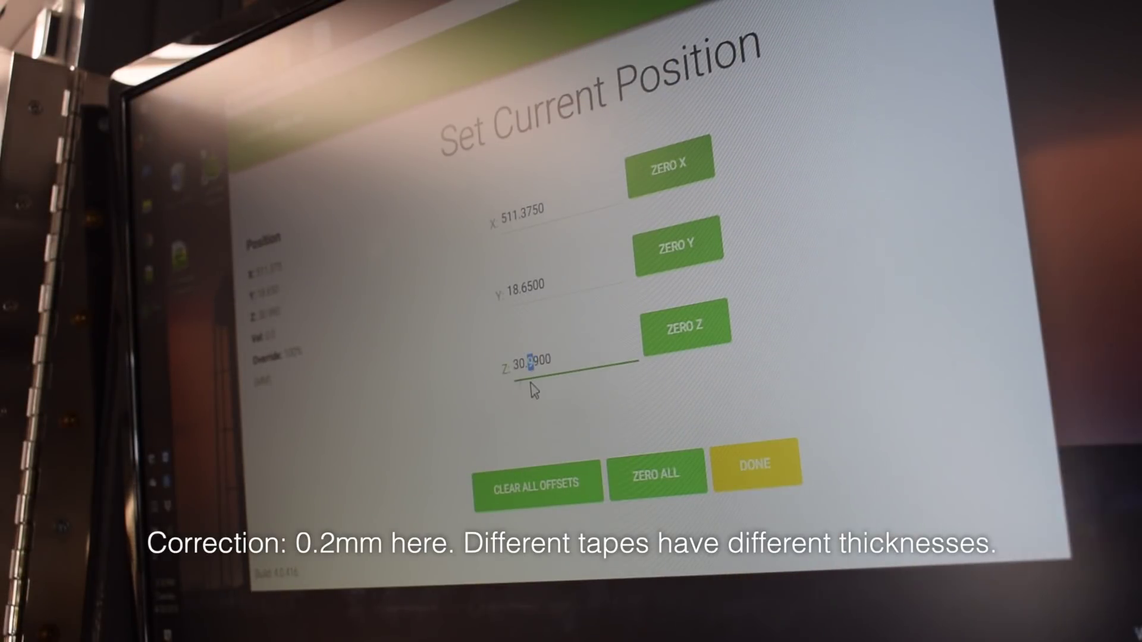
text(7)
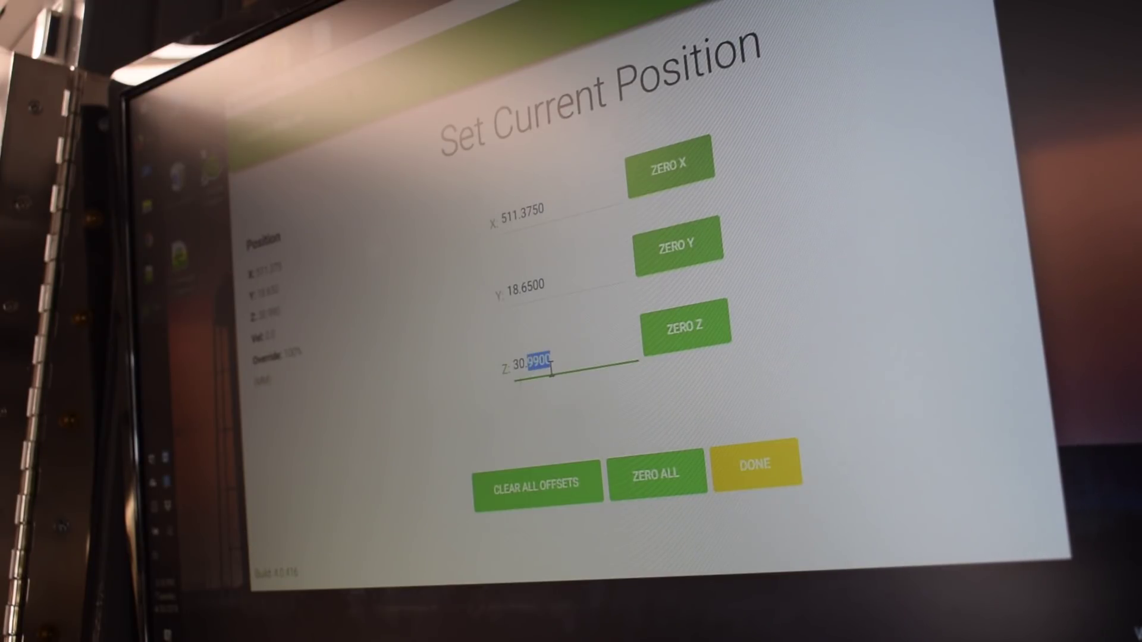
key(Return)
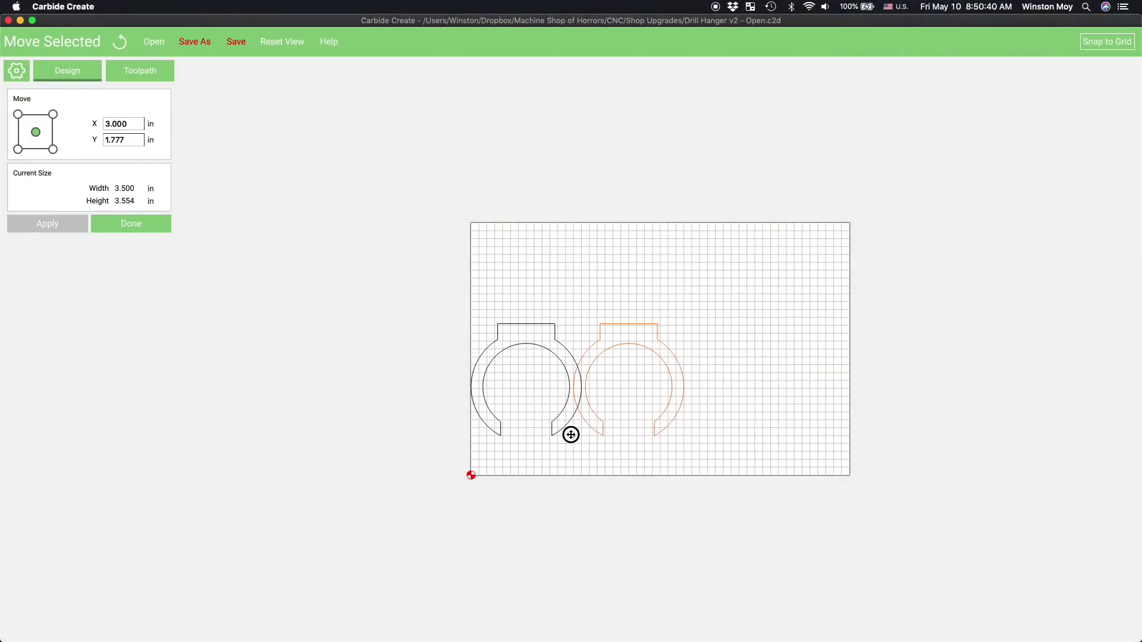
Place the second holder, then position a third holder to its right.
click(627, 350)
click(612, 415)
drag(612, 415, 586, 434)
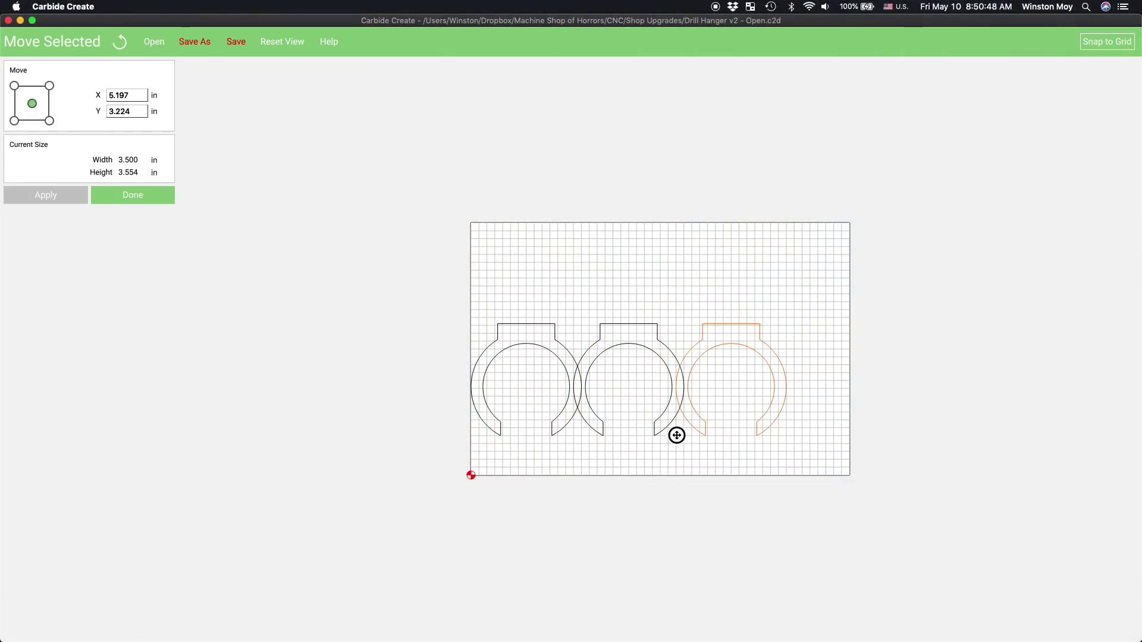
click(677, 436)
Union all three holders into one 10 in wide outline on the stock's bottom edge.
click(23, 230)
click(629, 326)
click(21, 182)
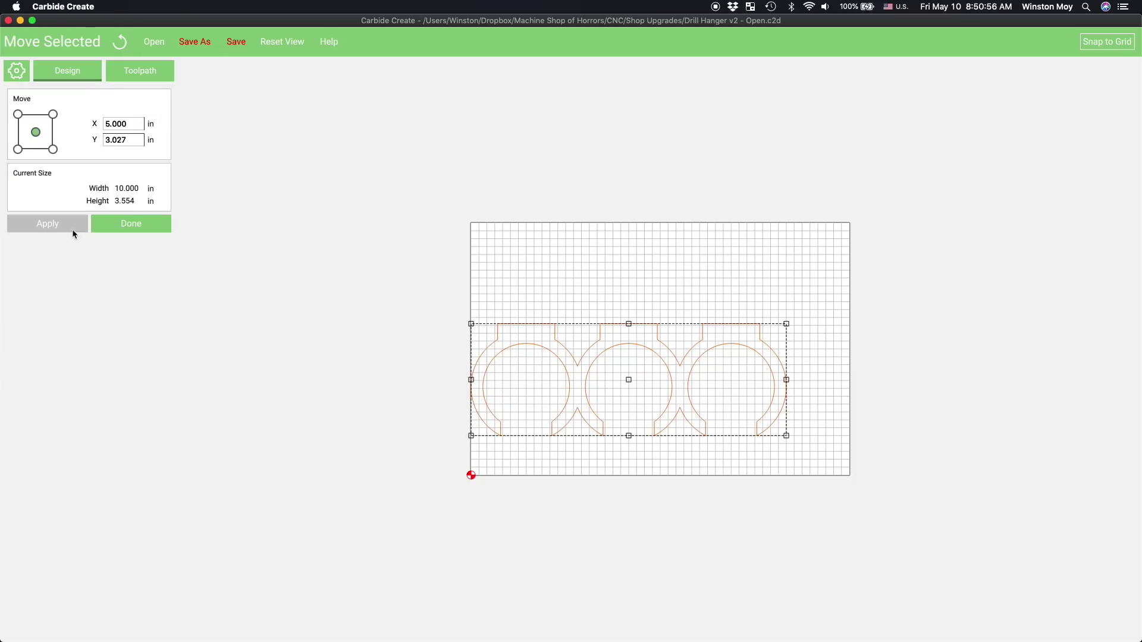
click(72, 229)
click(502, 437)
click(27, 186)
click(679, 473)
scroll(679, 473, up, 5)
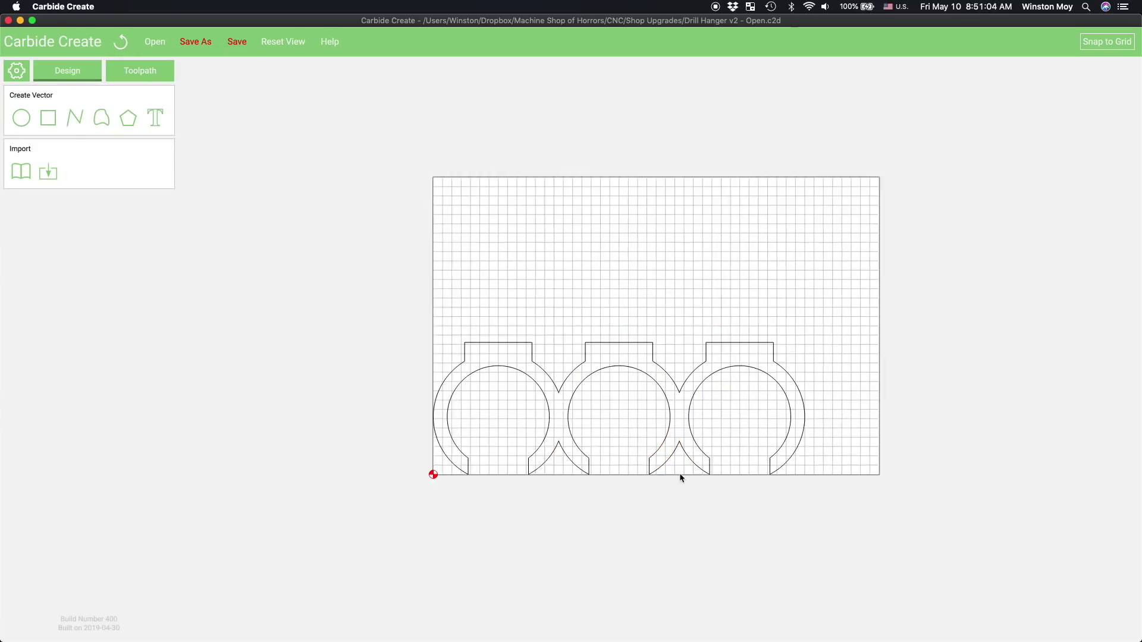